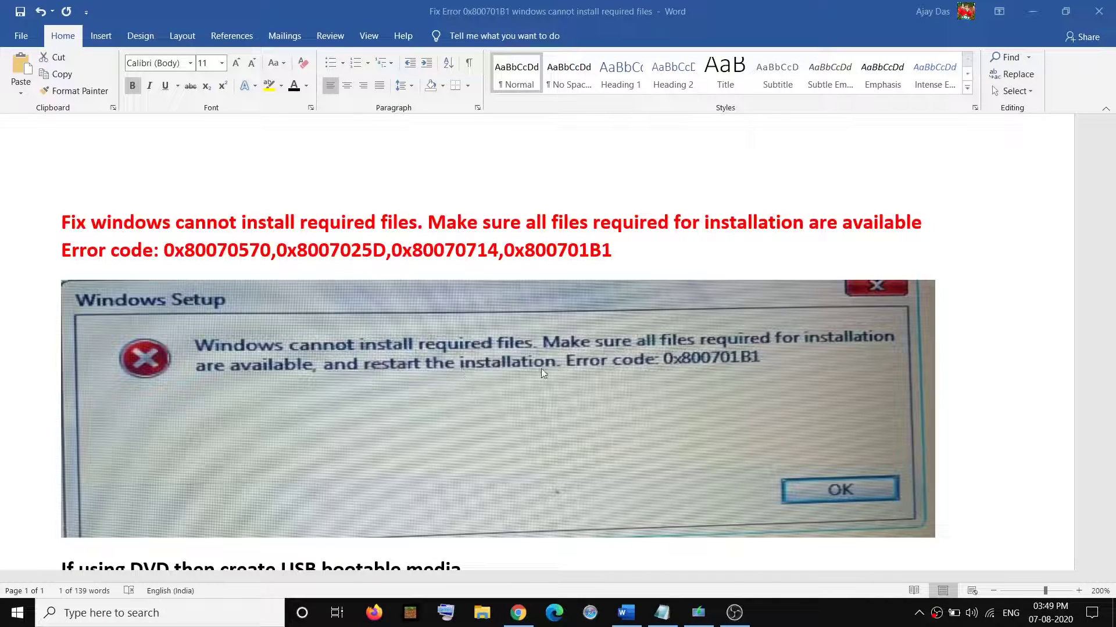
- Review the listed installation error codes and the note about creating USB bootable media instead of using a DVD
double_click(184, 256)
left_click_drag(165, 254, 612, 254)
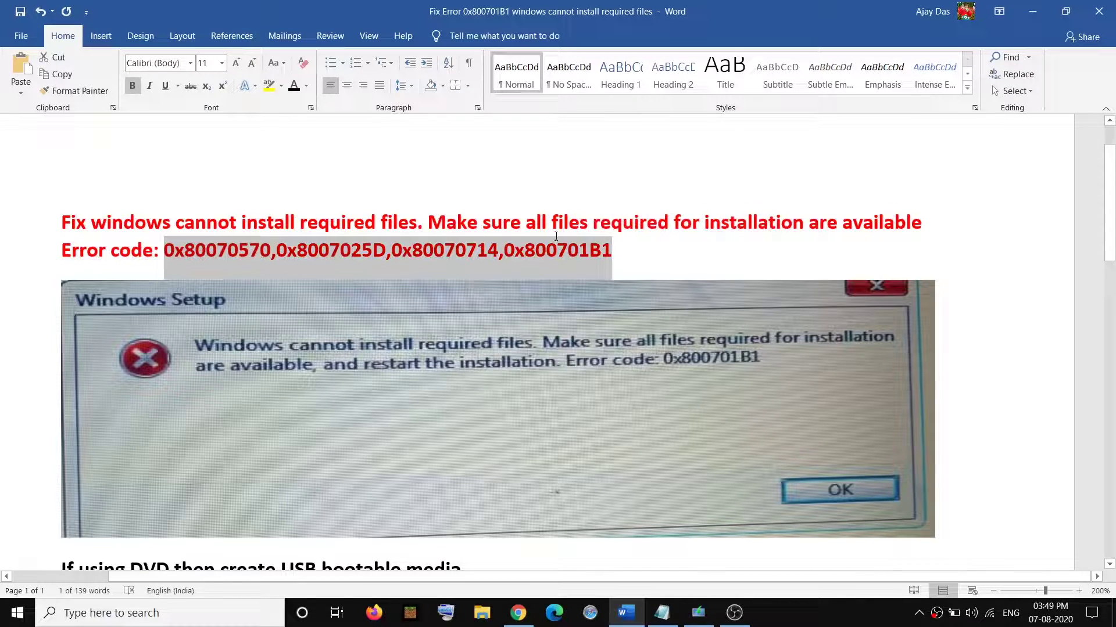
left_click(623, 243)
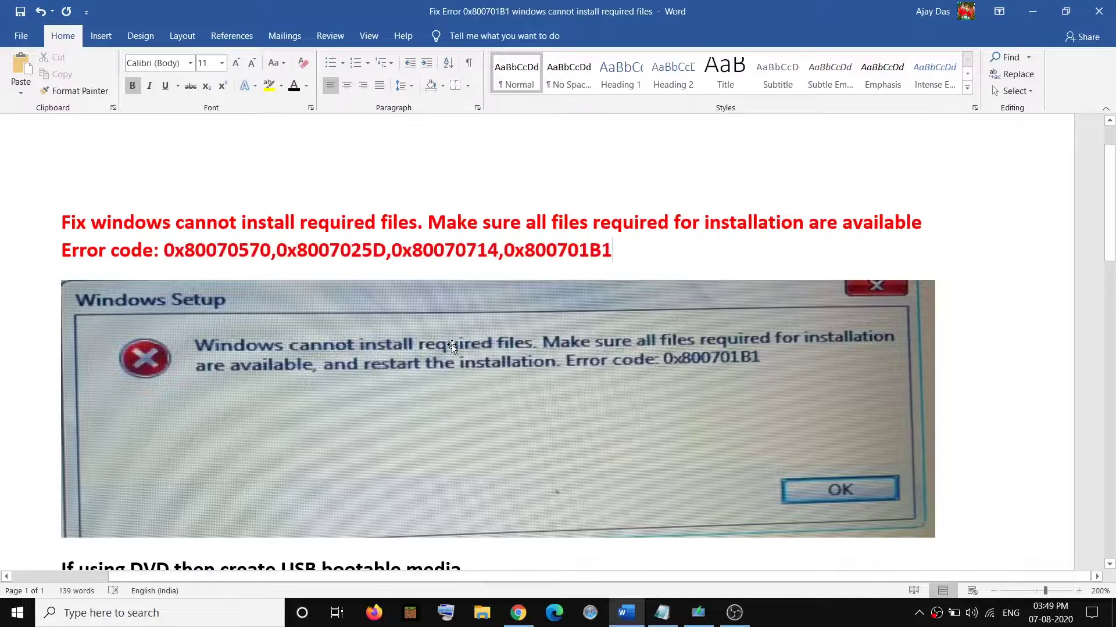
scroll(453, 345, "down", 3)
scroll(453, 345, "down", 1)
scroll(192, 360, "up", 1)
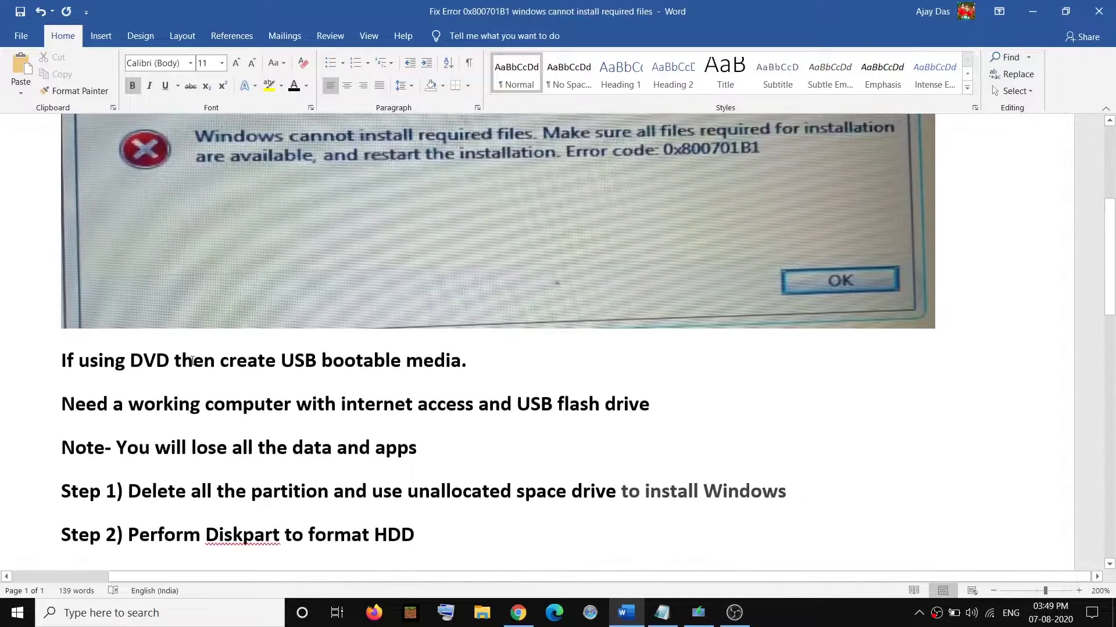
left_click_drag(130, 364, 158, 363)
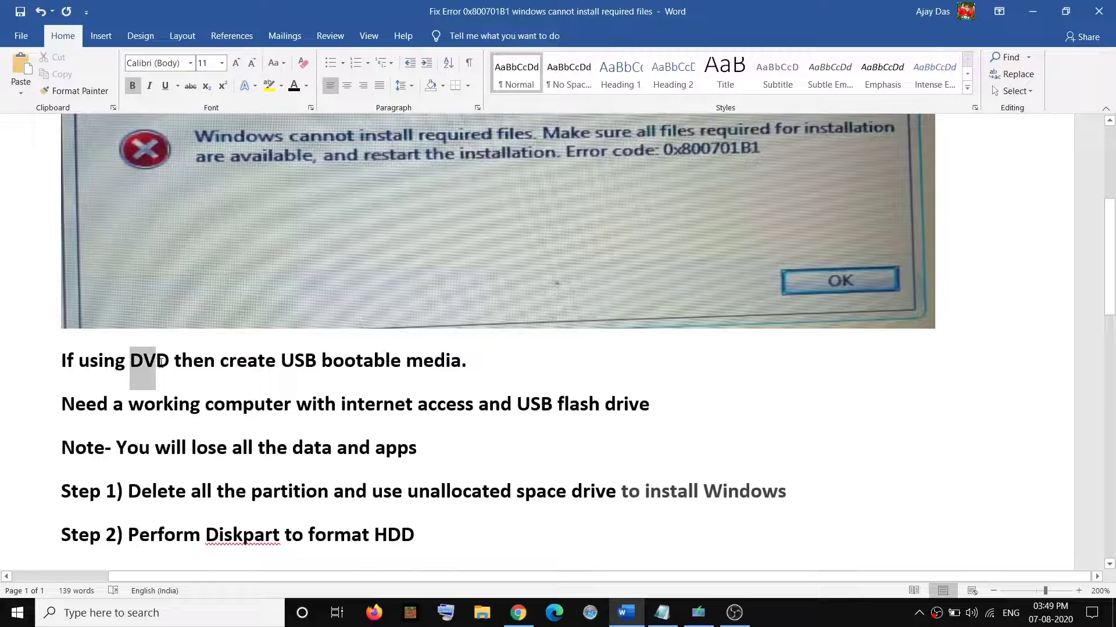
left_click_drag(282, 361, 317, 362)
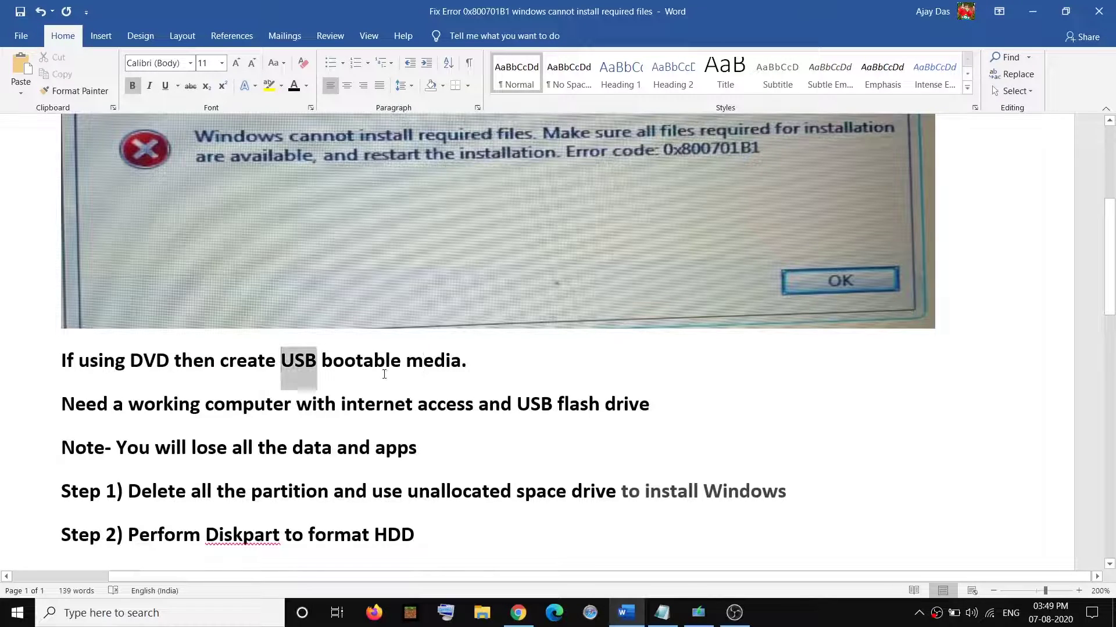
left_click_drag(384, 375, 454, 377)
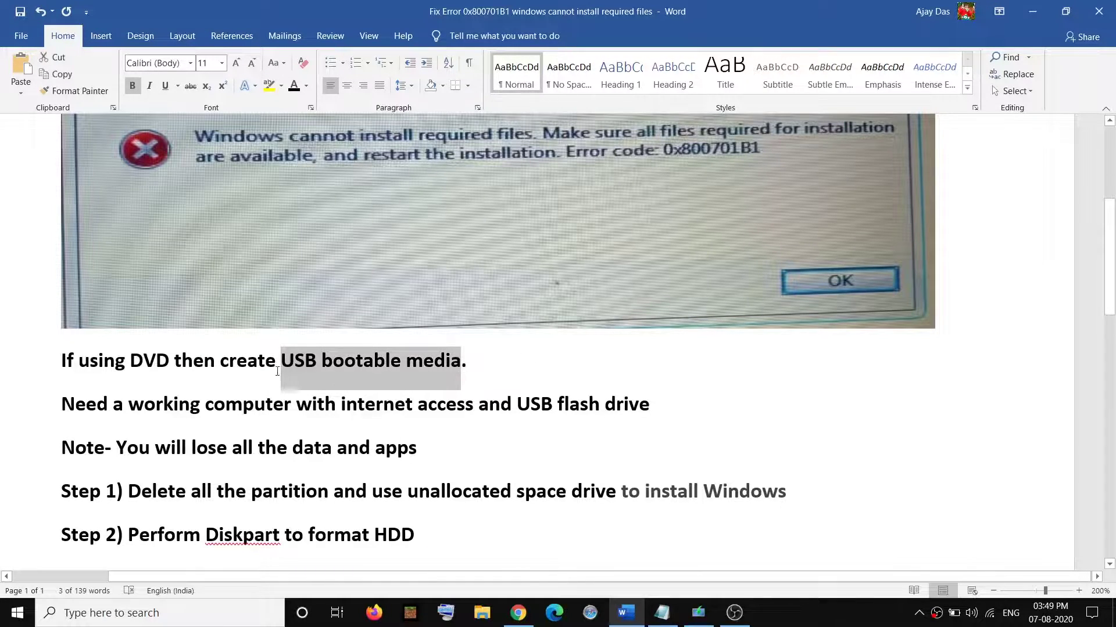
left_click_drag(281, 361, 446, 367)
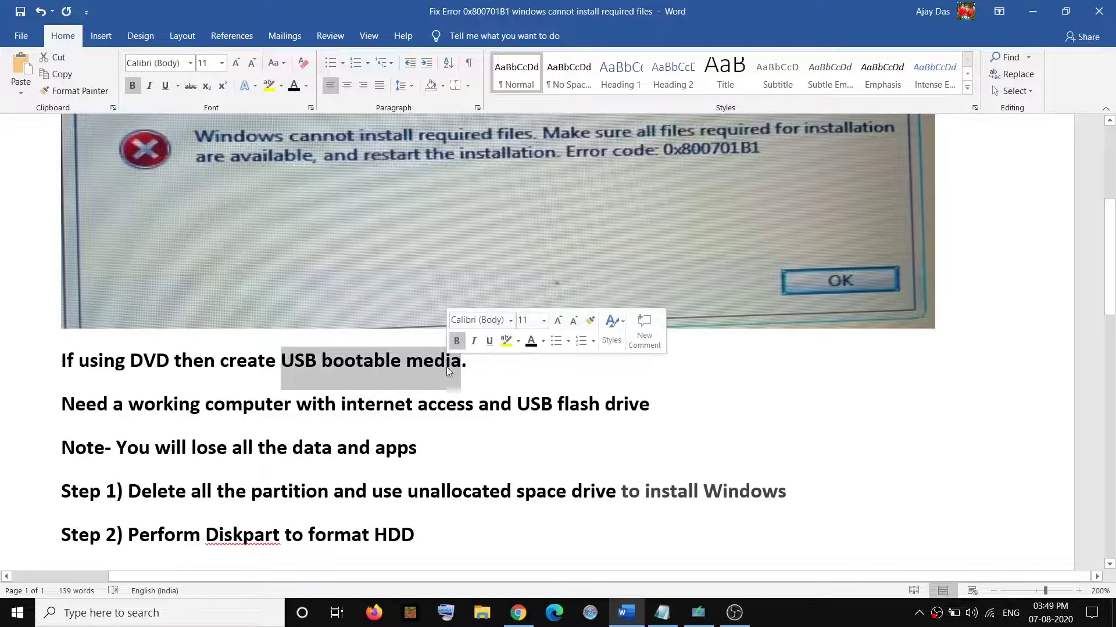
- Switch to Chrome and search Google for "media creation tool"
left_click(519, 616)
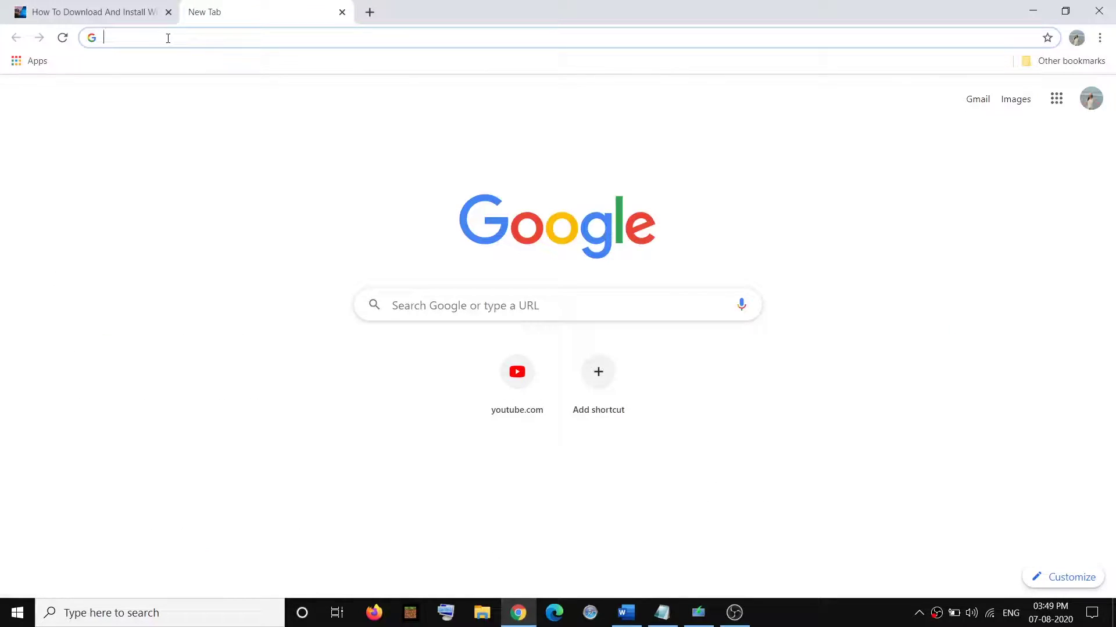
type("media")
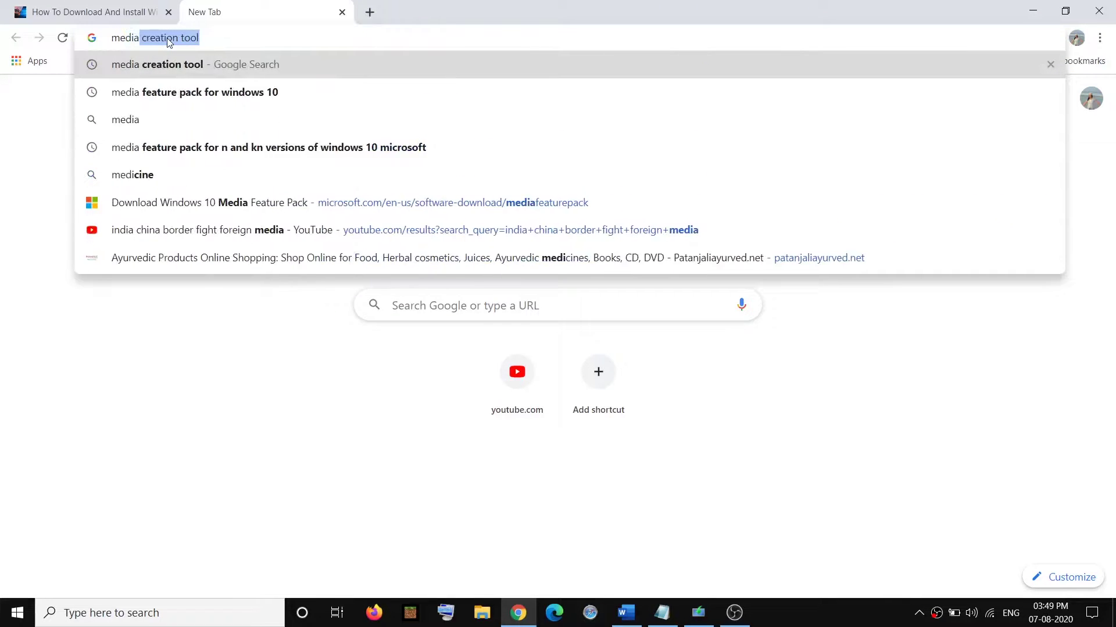
type(" creation tool")
key("Return")
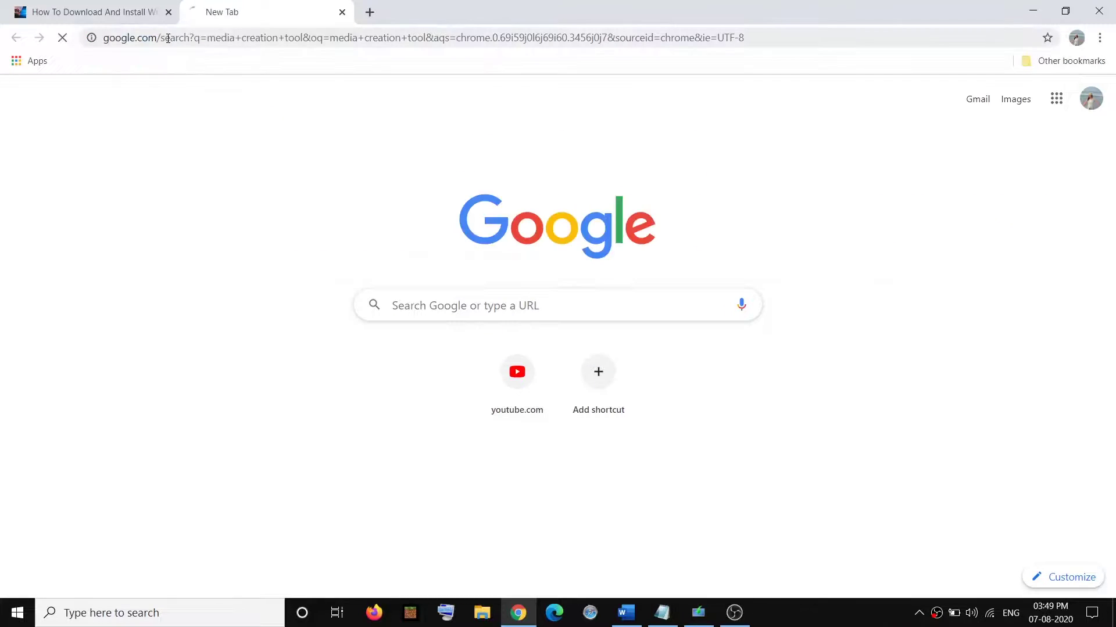
left_click_drag(241, 82, 97, 80)
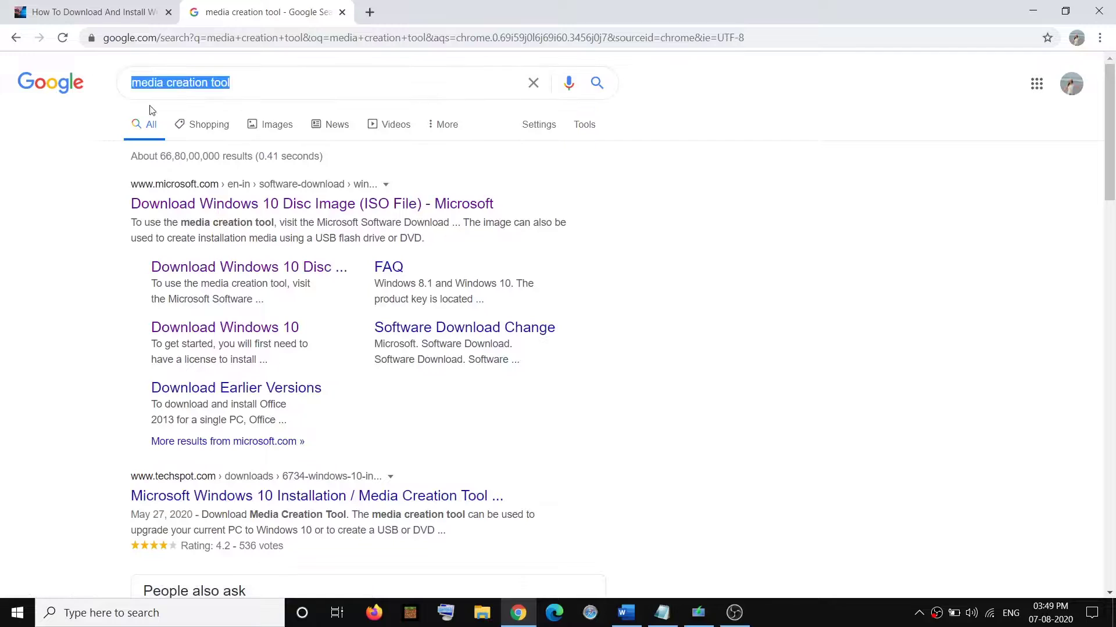
- Open Microsoft's Windows 10 download page from the results and download the media creation tool
left_click(278, 205)
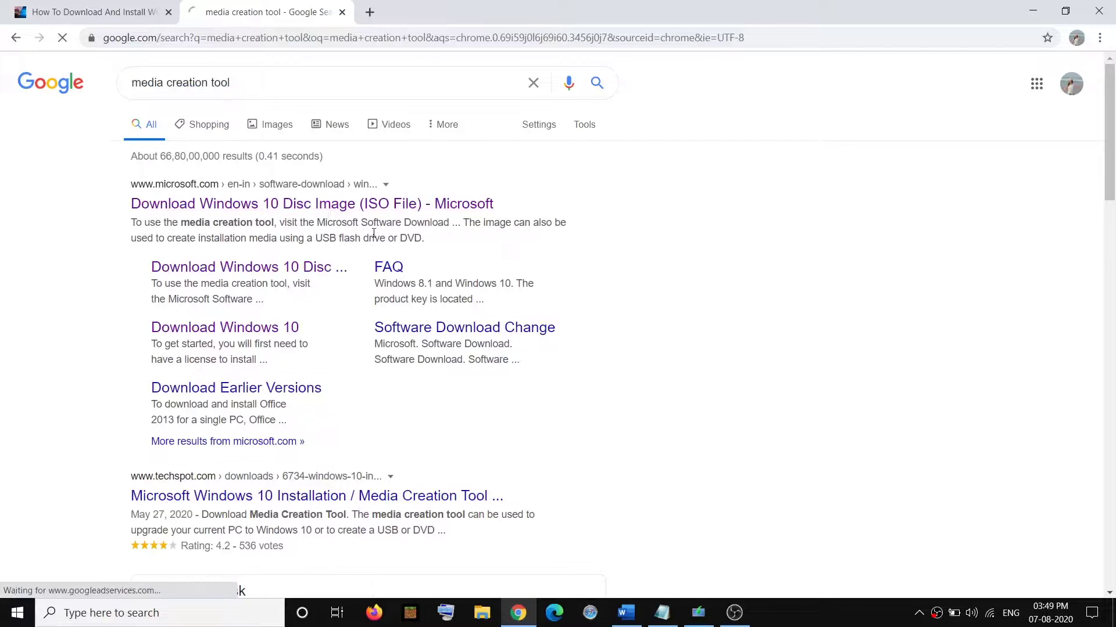
scroll(375, 245, "down", 3)
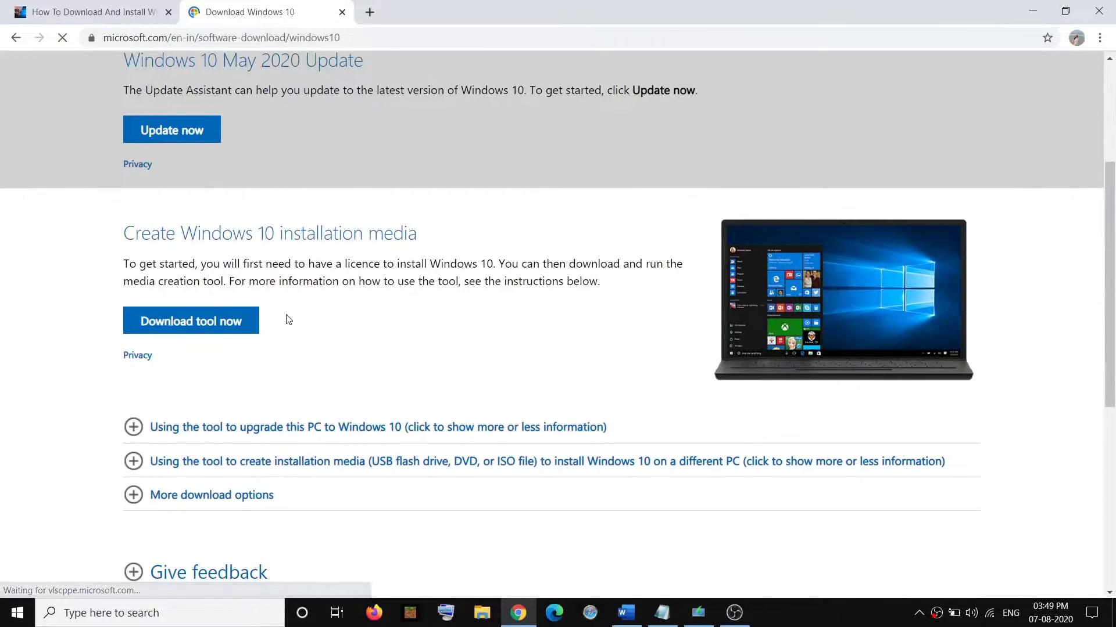
left_click(210, 331)
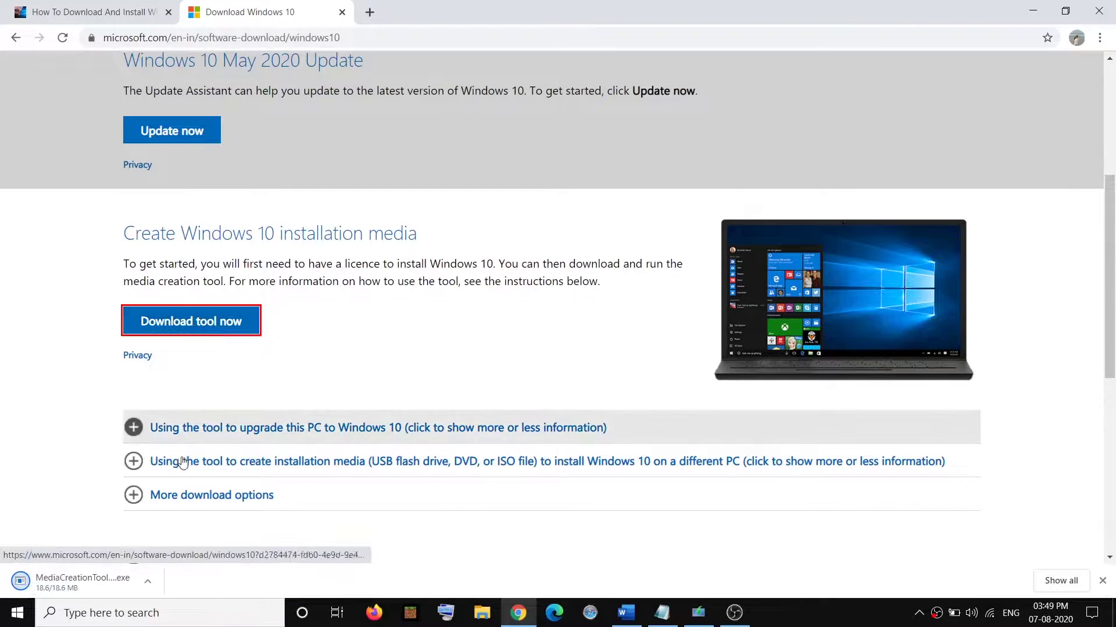
- Run the downloaded media creation tool and choose to create installation media for another PC
left_click(93, 584)
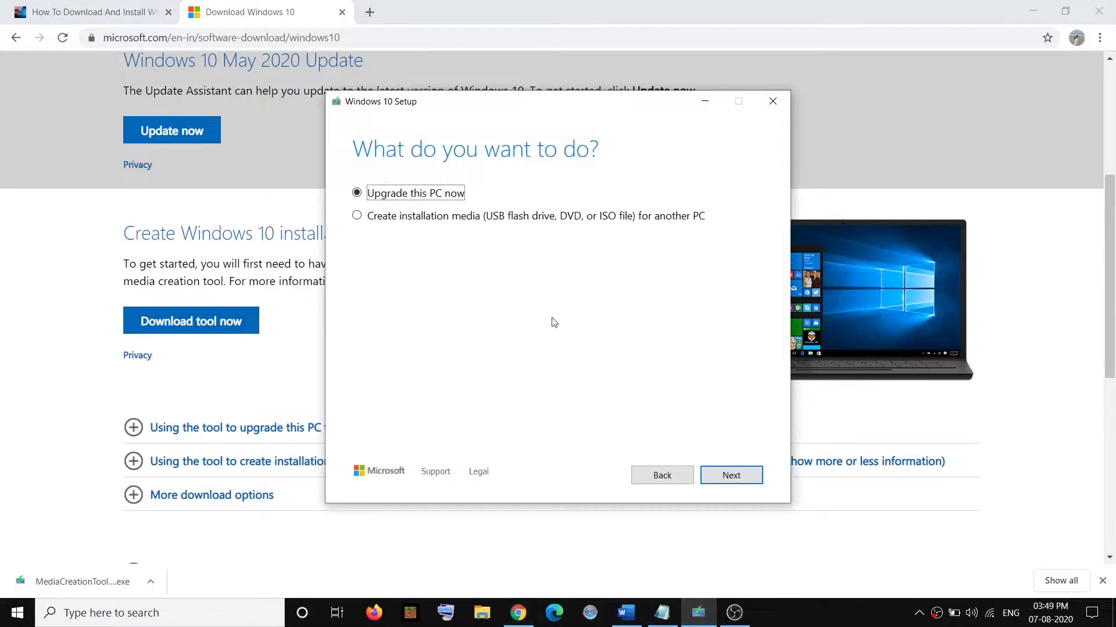
left_click_drag(488, 111, 446, 106)
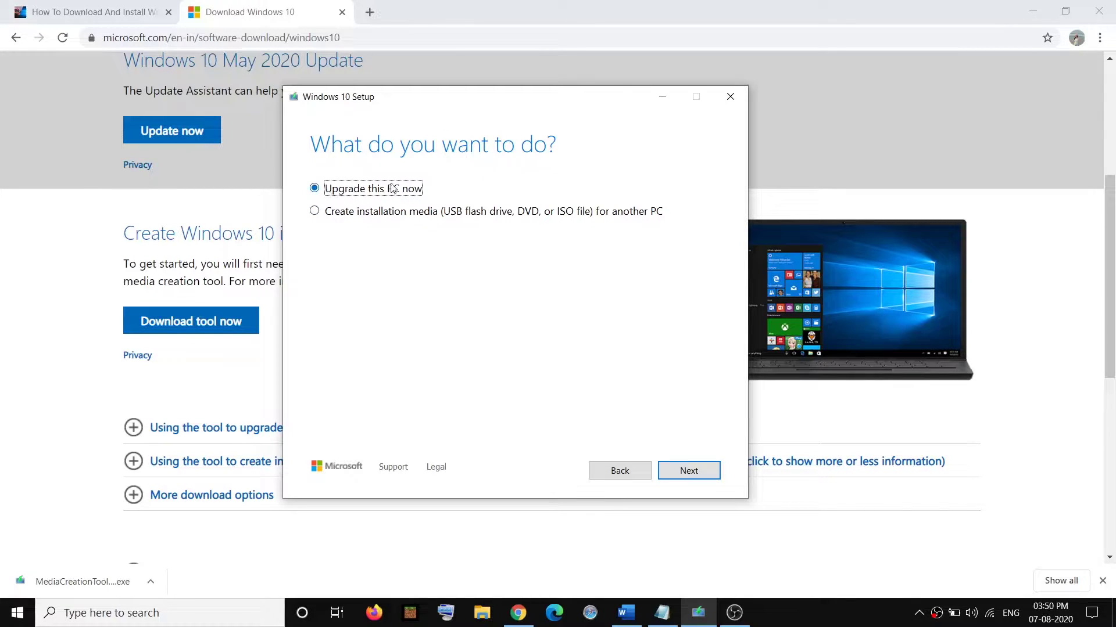
left_click(315, 212)
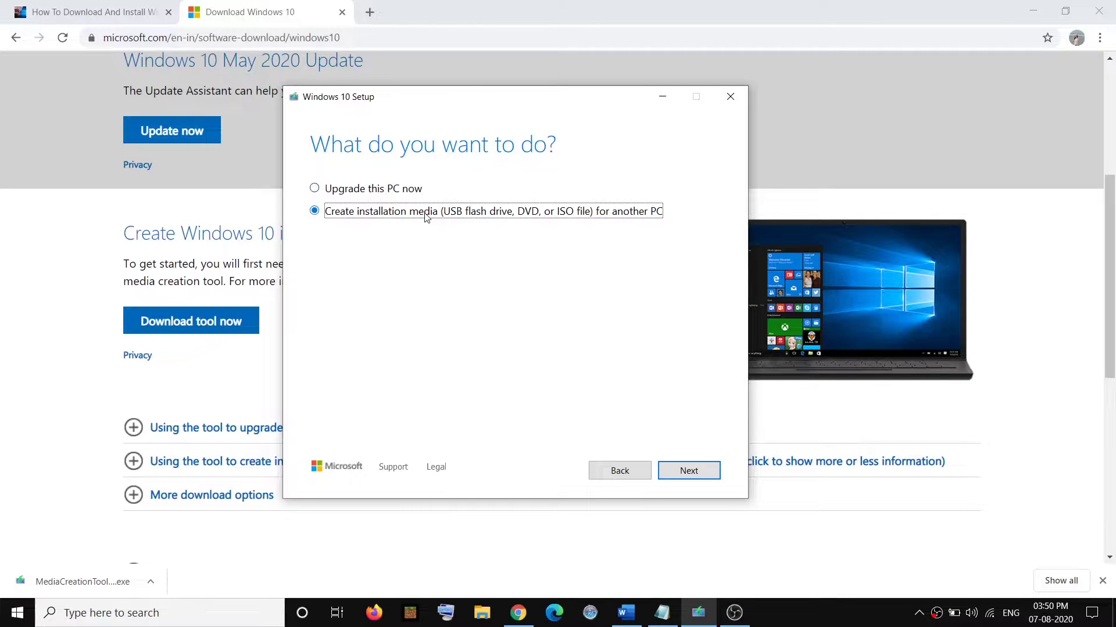
- Switch to the Word document and review the requirements for a working computer, internet access and a USB flash drive
left_click(626, 613)
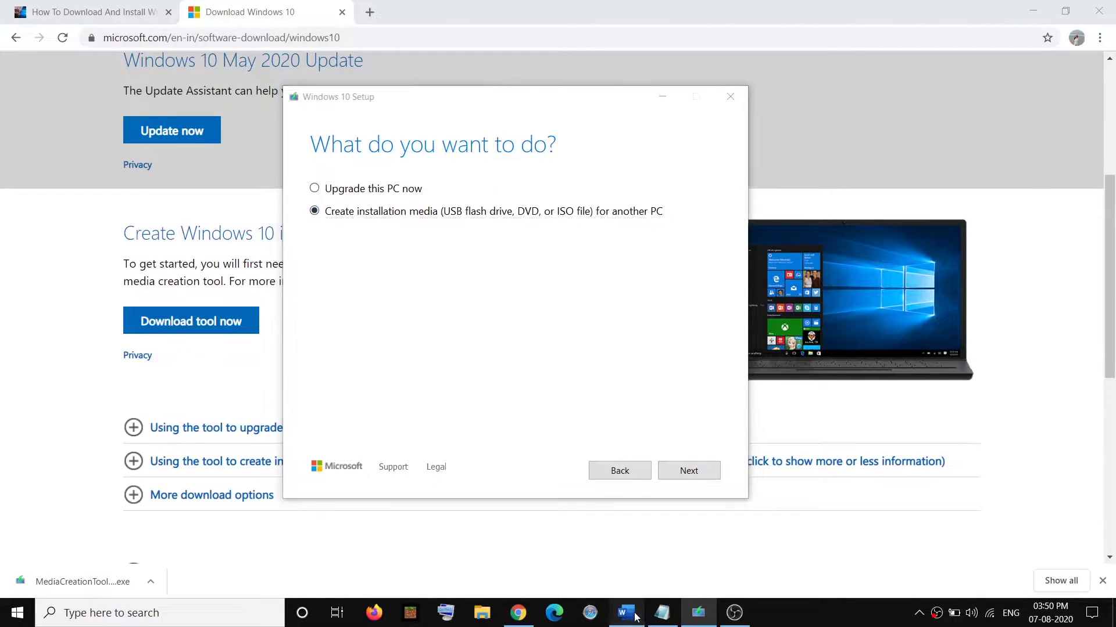
scroll(428, 428, "up", 3)
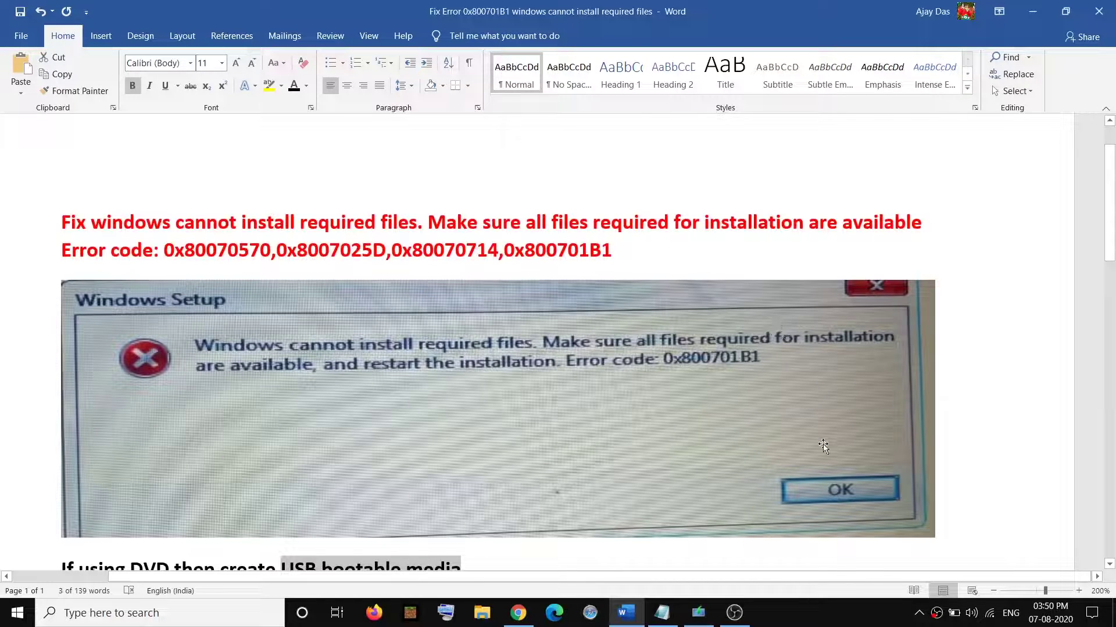
scroll(823, 445, "down", 3)
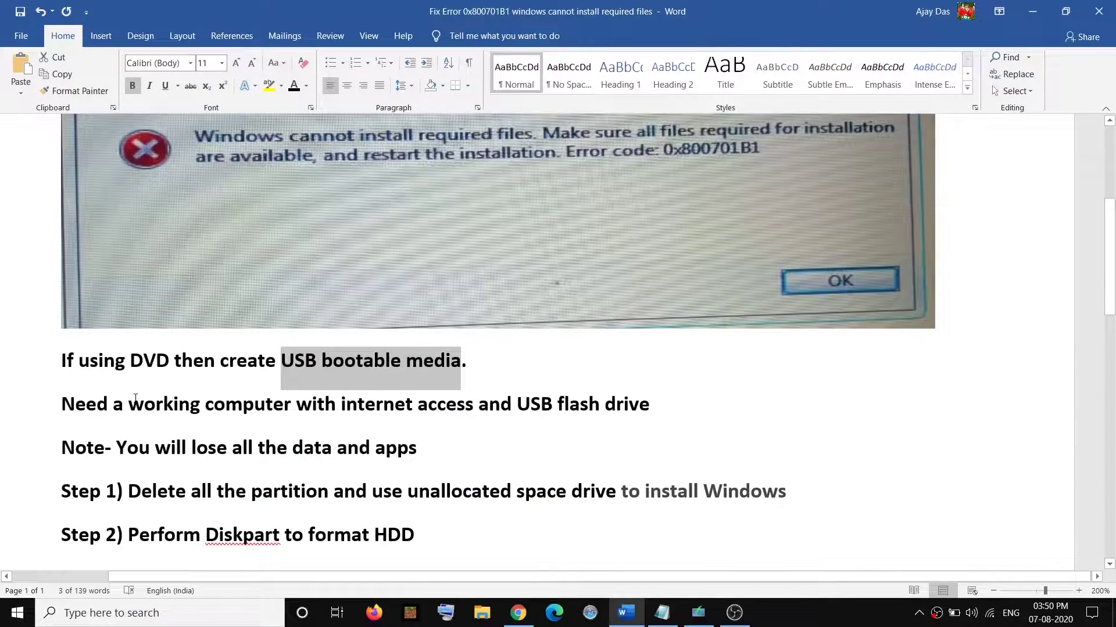
left_click_drag(135, 399, 293, 404)
left_click(341, 404)
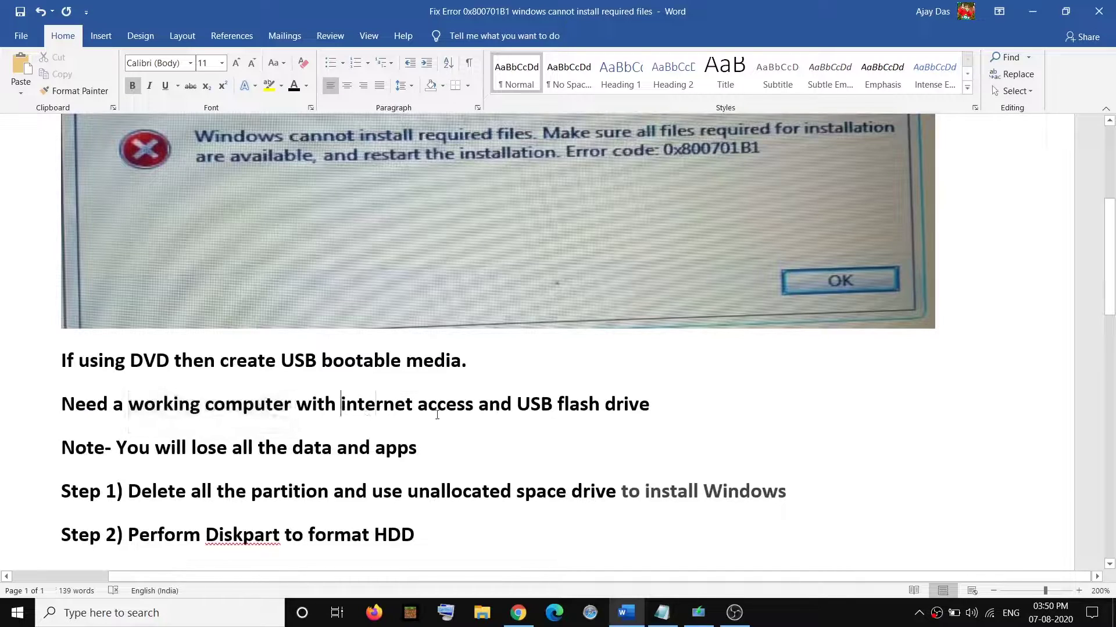
left_click(447, 416, "shift")
left_click_drag(649, 405, 506, 408)
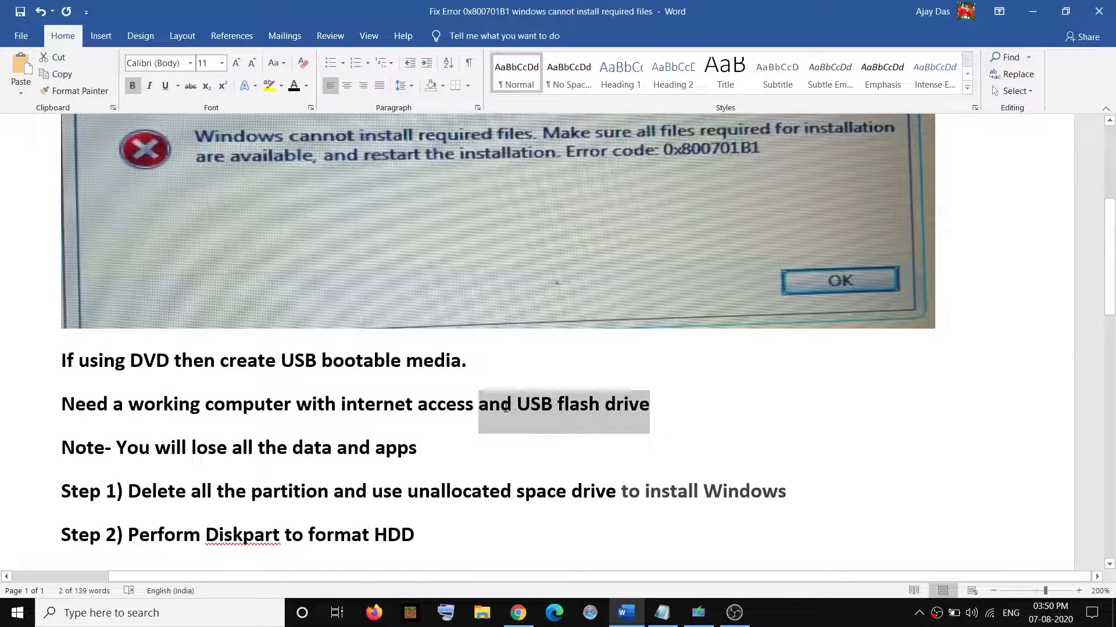
- Return to Windows 10 Setup and continue creating installation media with the recommended language, edition and architecture options
left_click(698, 612)
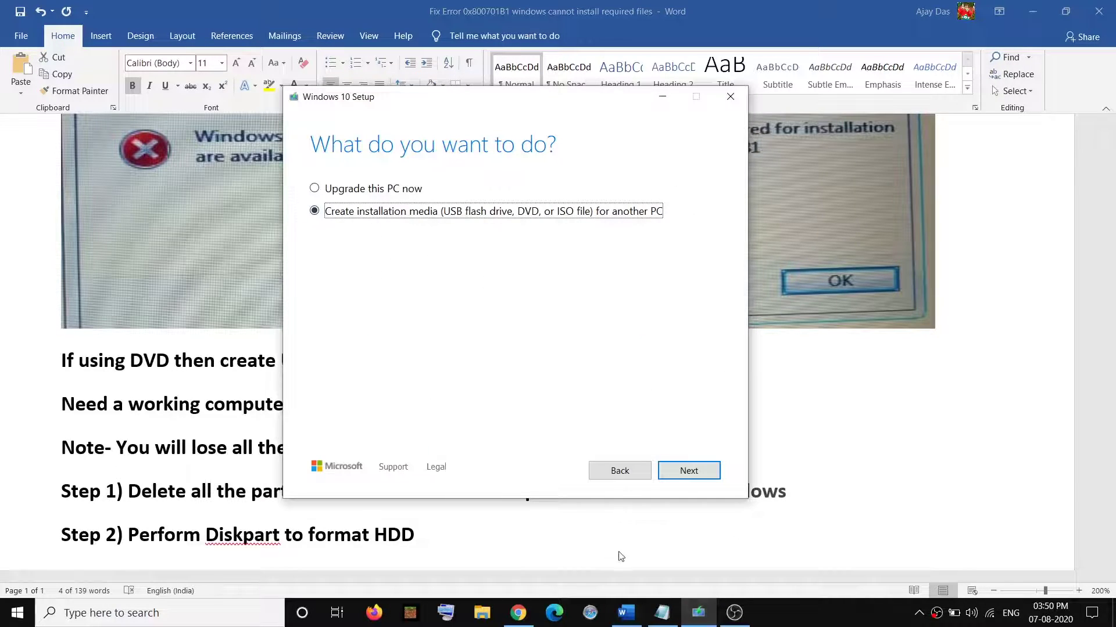
left_click(518, 613)
left_click(700, 615)
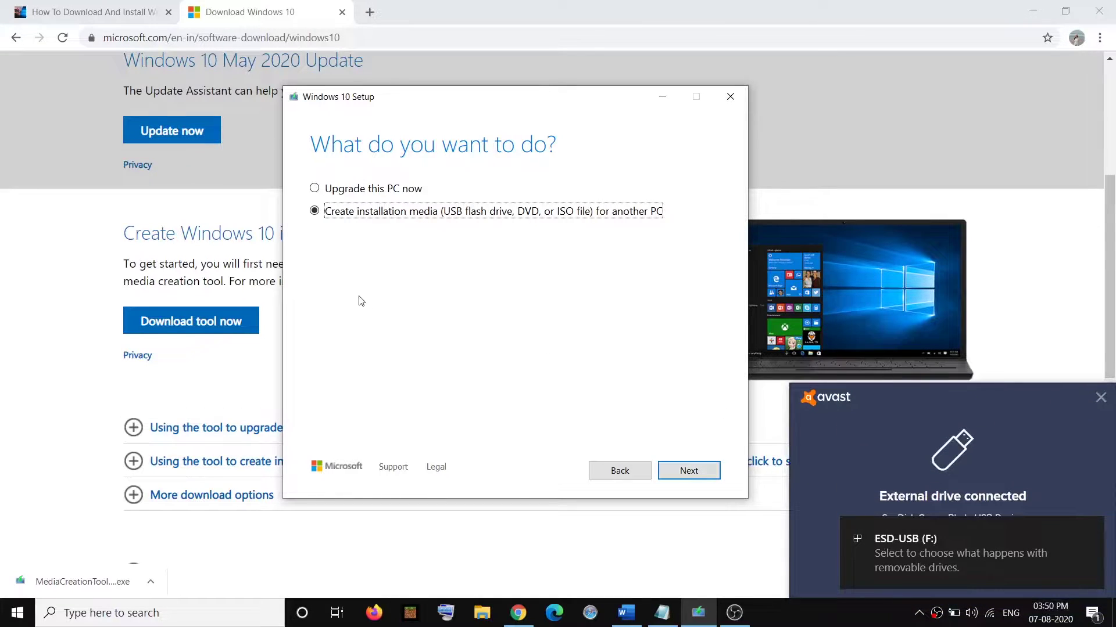
left_click(688, 471)
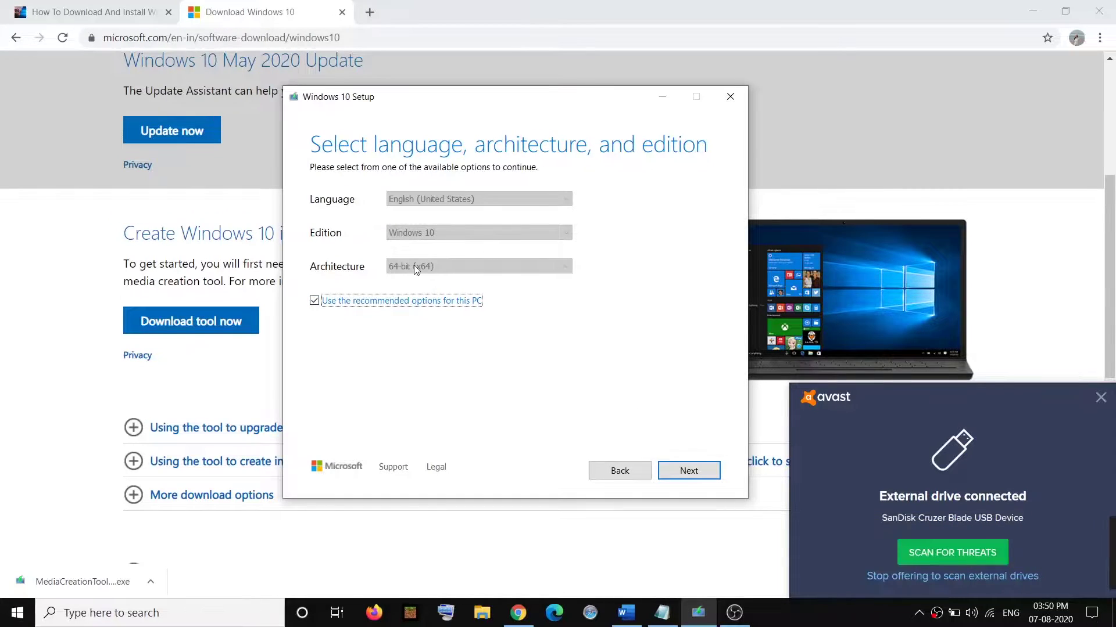
left_click(689, 476)
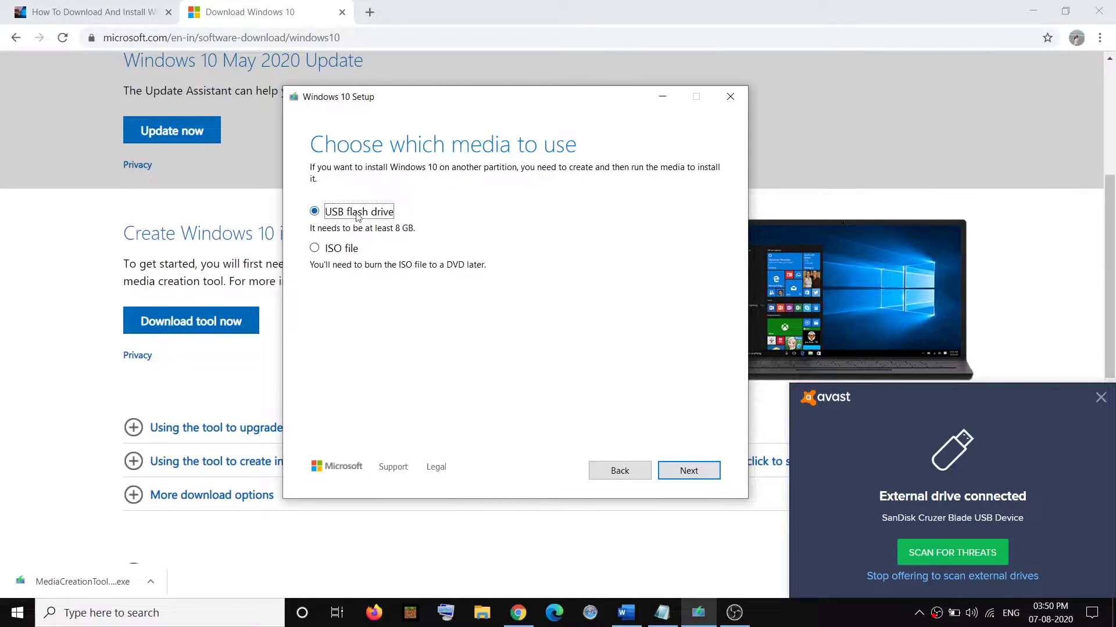
- Use a USB flash drive as the installation media and select the removable drive F: (ESD-USB)
left_click(689, 472)
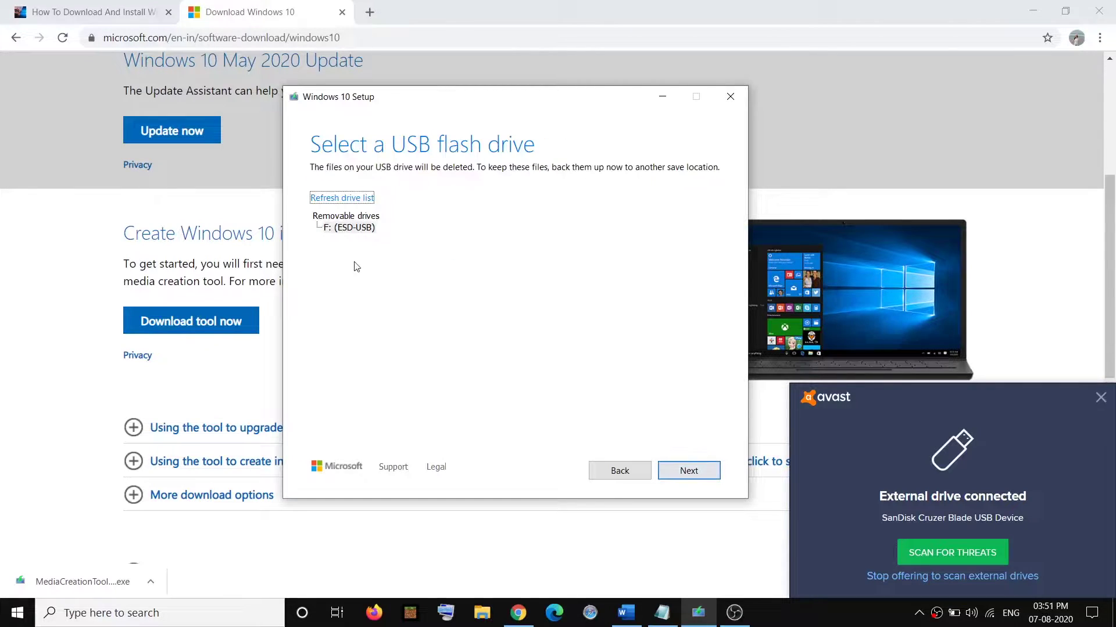
left_click(331, 229)
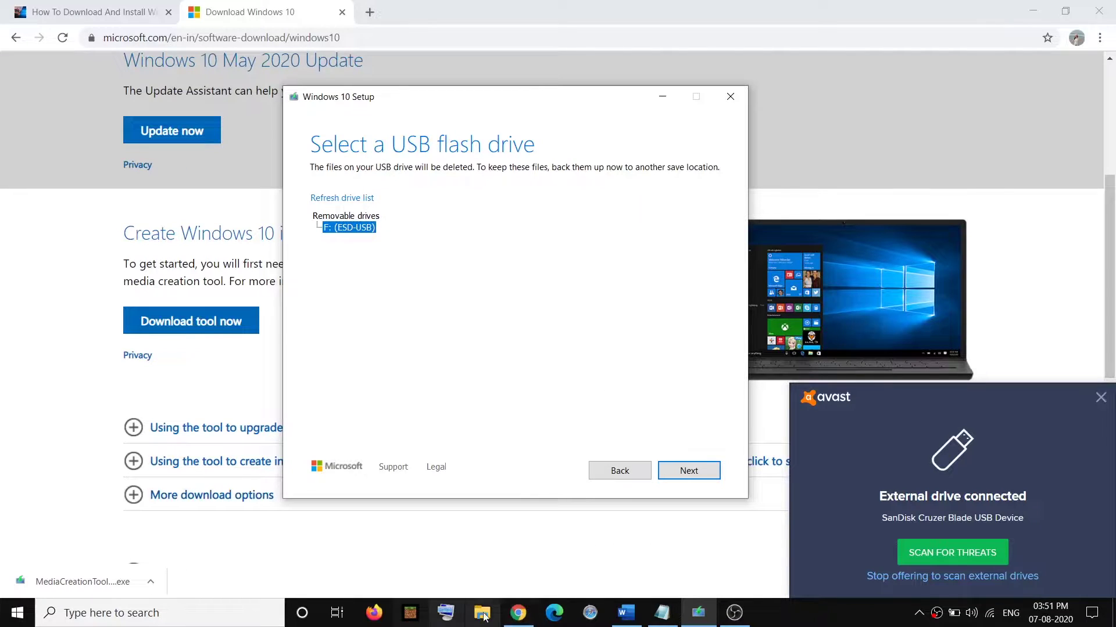
- Switch to File Explorer and examine the files stored on the ESD-USB (F:) drive
key("super+e")
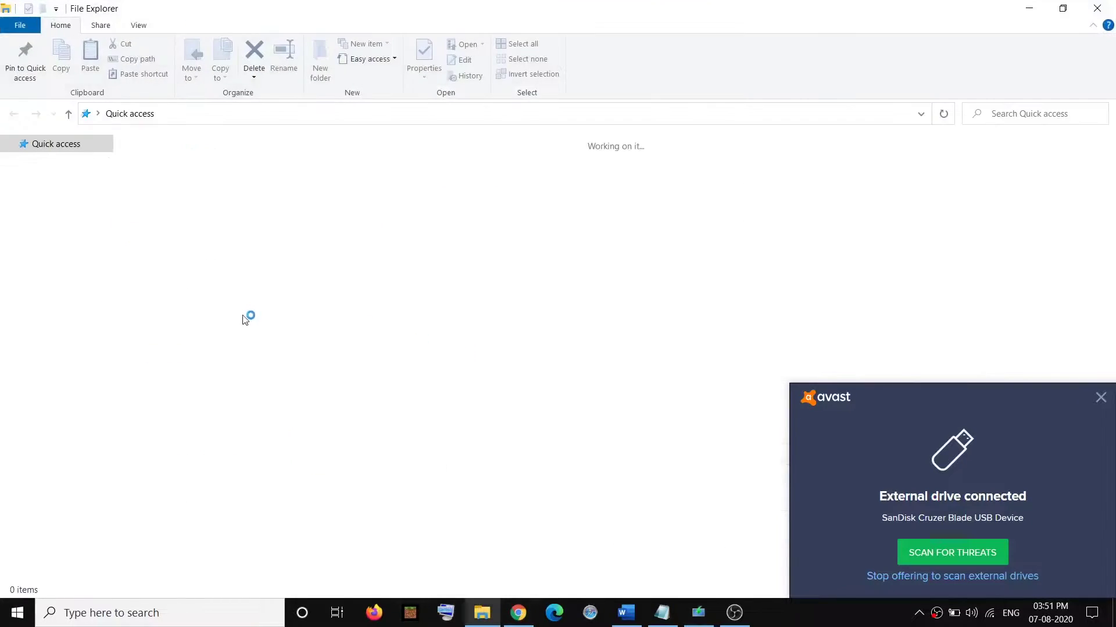
left_click(51, 313)
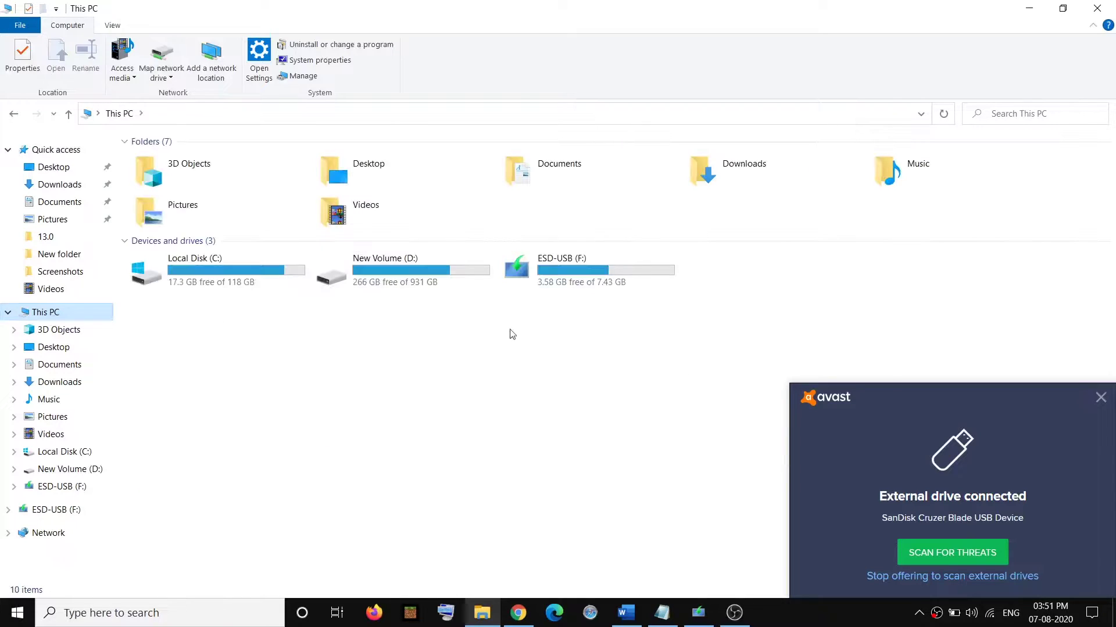
left_click(552, 290)
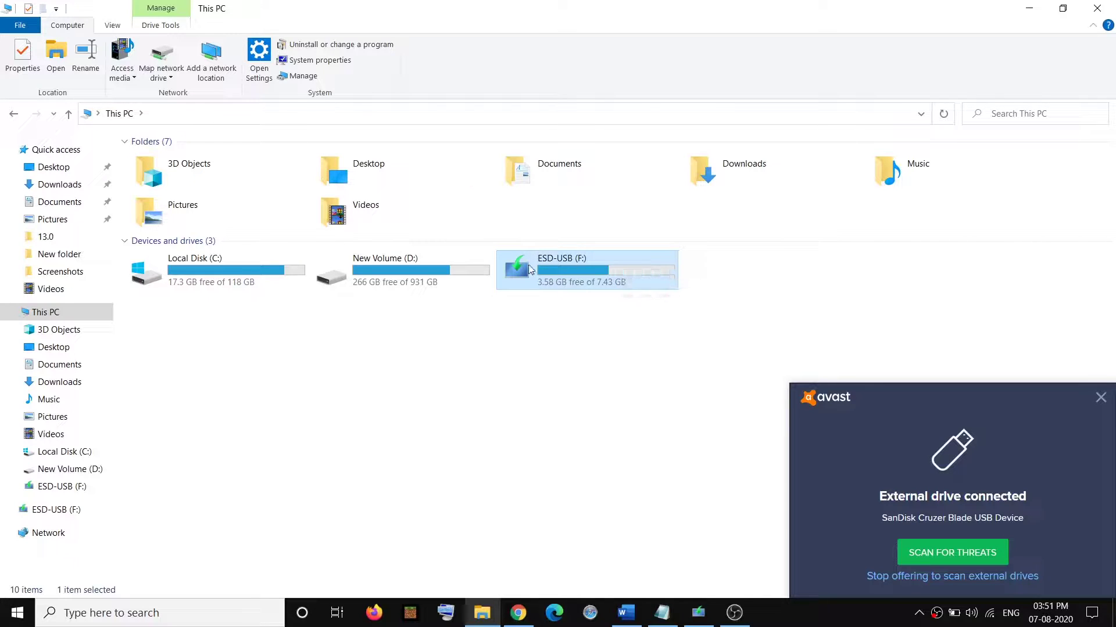
double_click(570, 271)
key("ctrl+a")
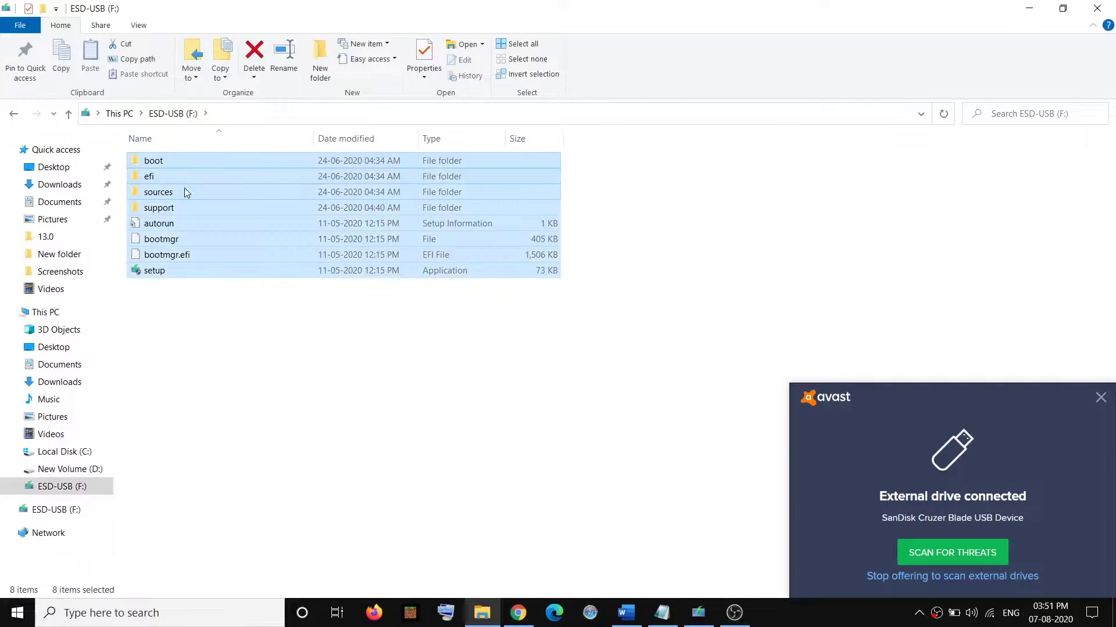
left_click(68, 114)
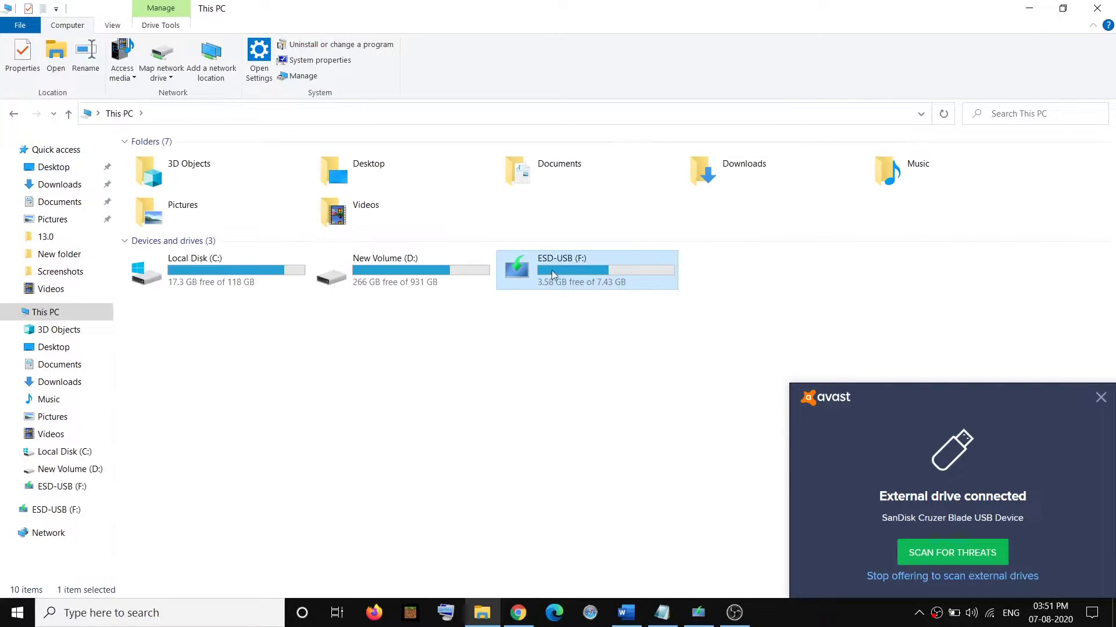
- Open the format options for the ESD-USB (F:) drive, examine them, and close the dialog without formatting
right_click(569, 274)
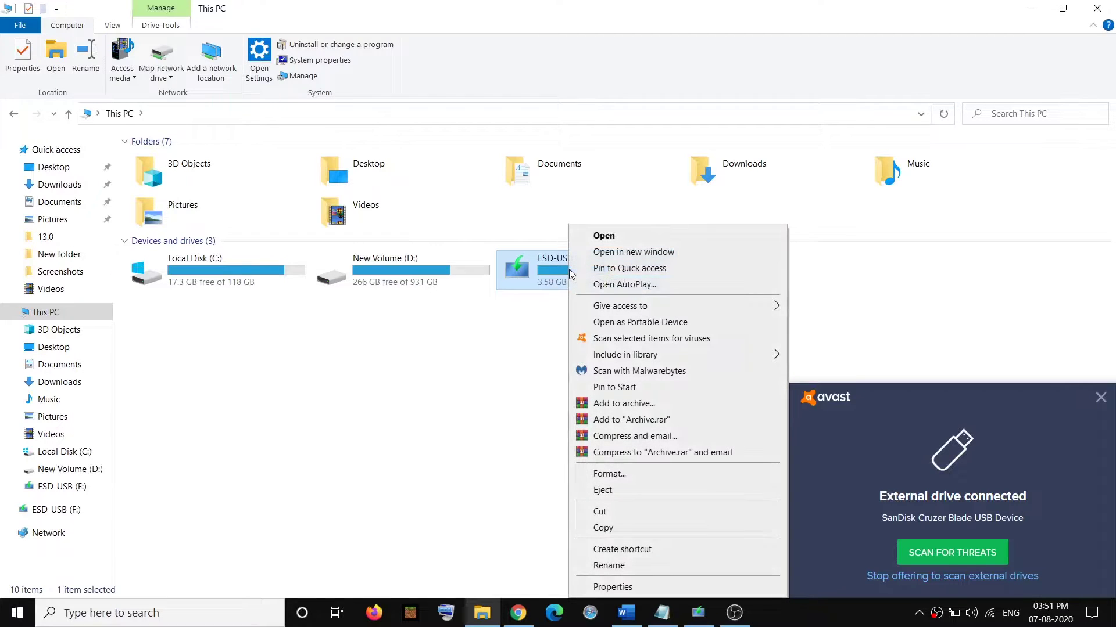
left_click(610, 475)
left_click_drag(162, 232, 440, 137)
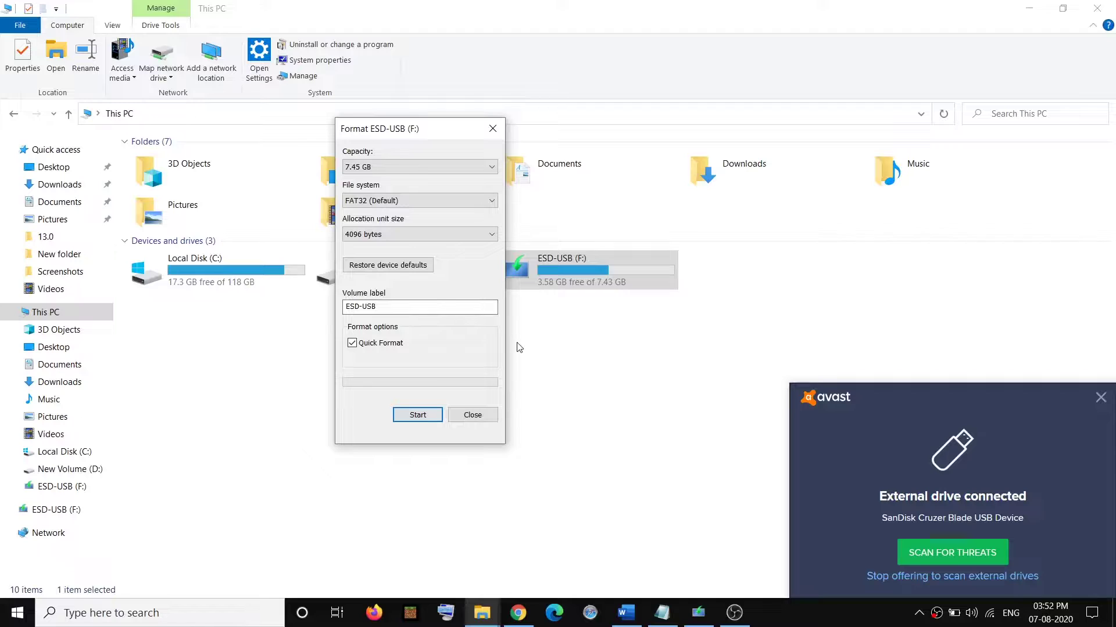
left_click(472, 414)
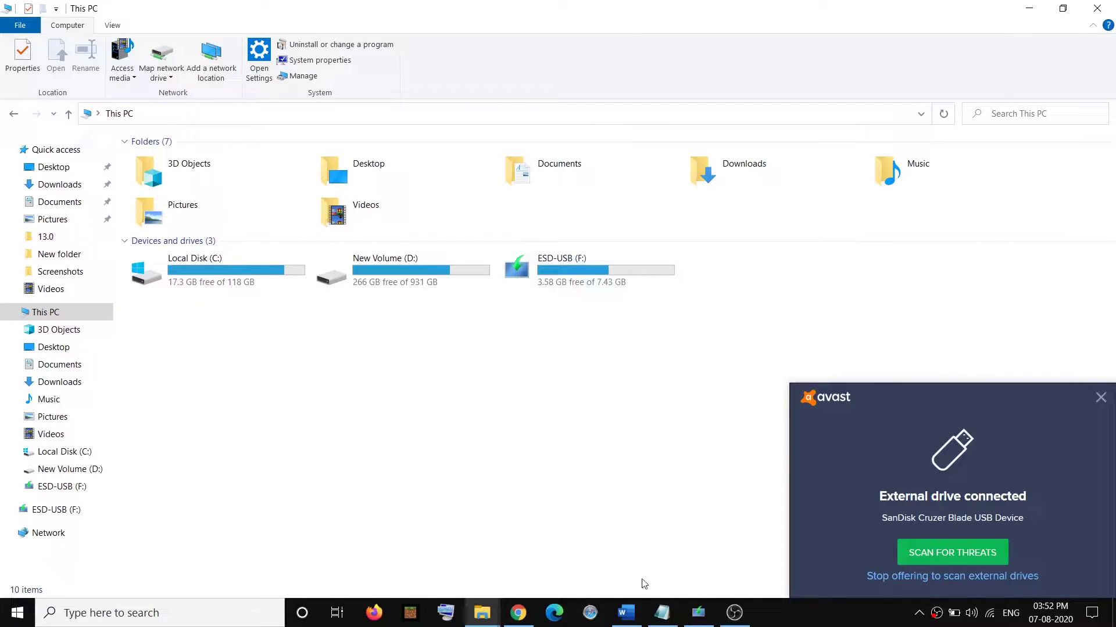
- Return to Windows 10 Setup and continue with the removable drive F: (ESD-USB) selected
left_click(698, 613)
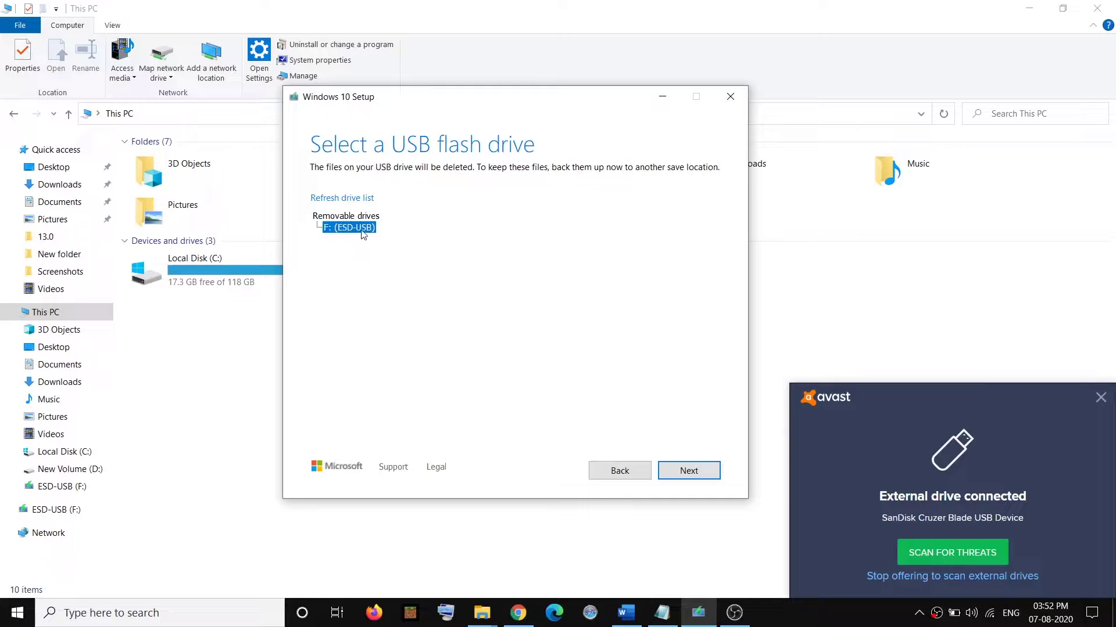
left_click(684, 474)
left_click(683, 542)
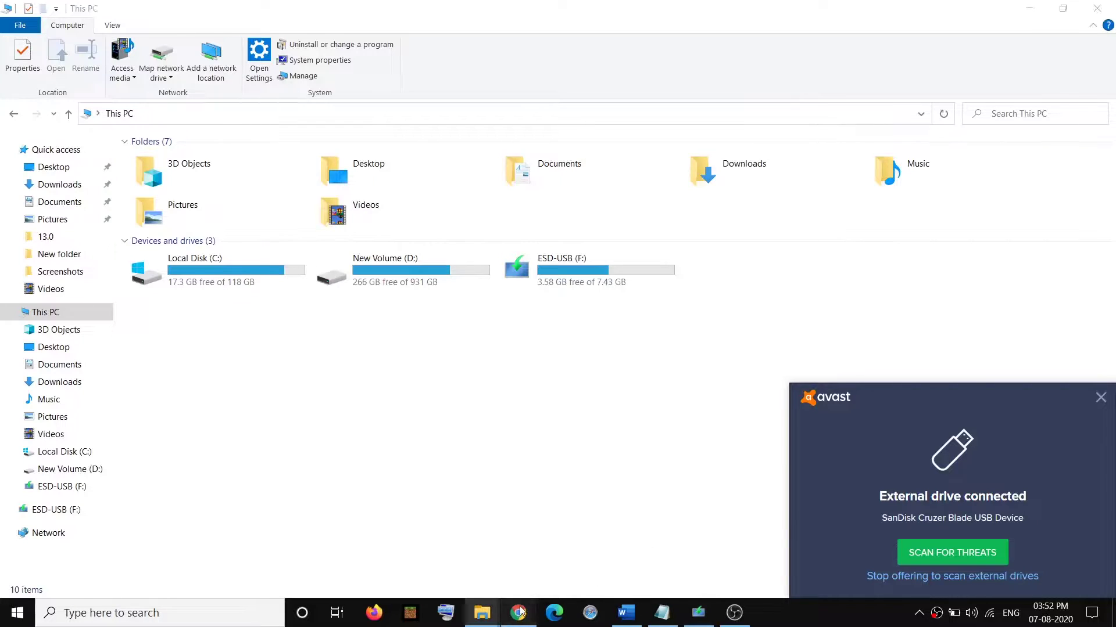
- Switch to the Word document and review the note about losing all data and apps
left_click(521, 611)
left_click(626, 613)
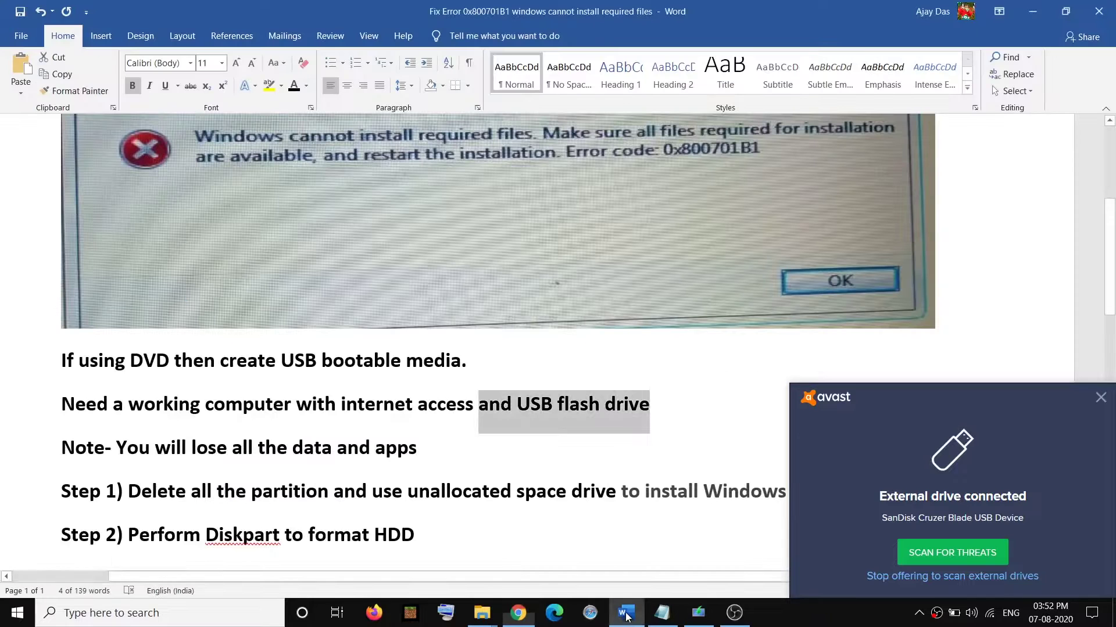
scroll(465, 424, "down", 3)
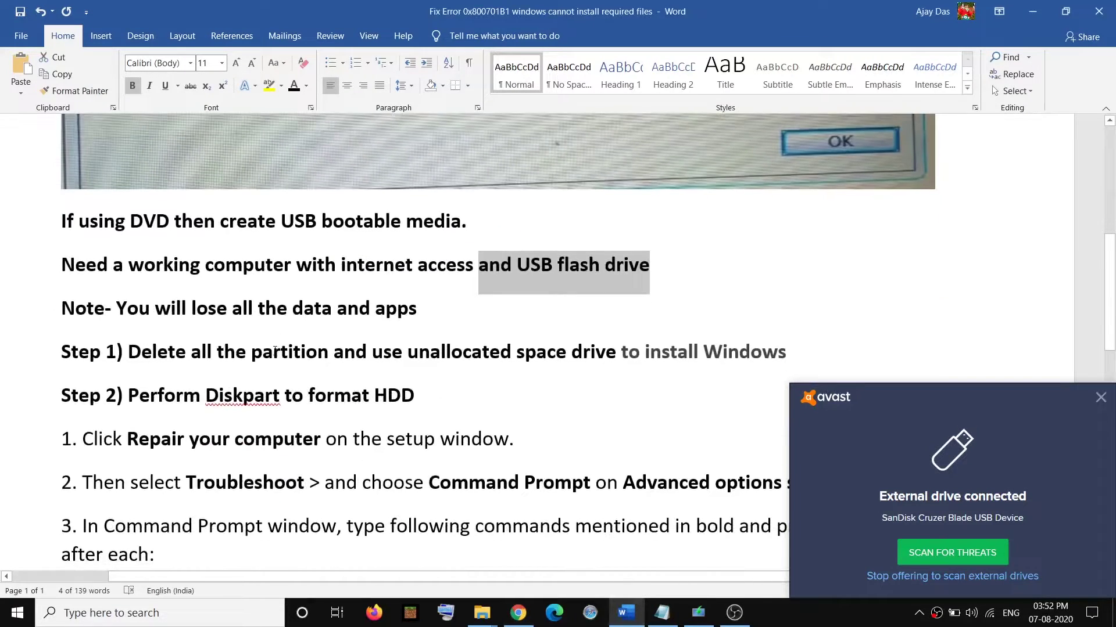
left_click(445, 309)
left_click_drag(116, 303, 395, 304)
left_click(450, 311)
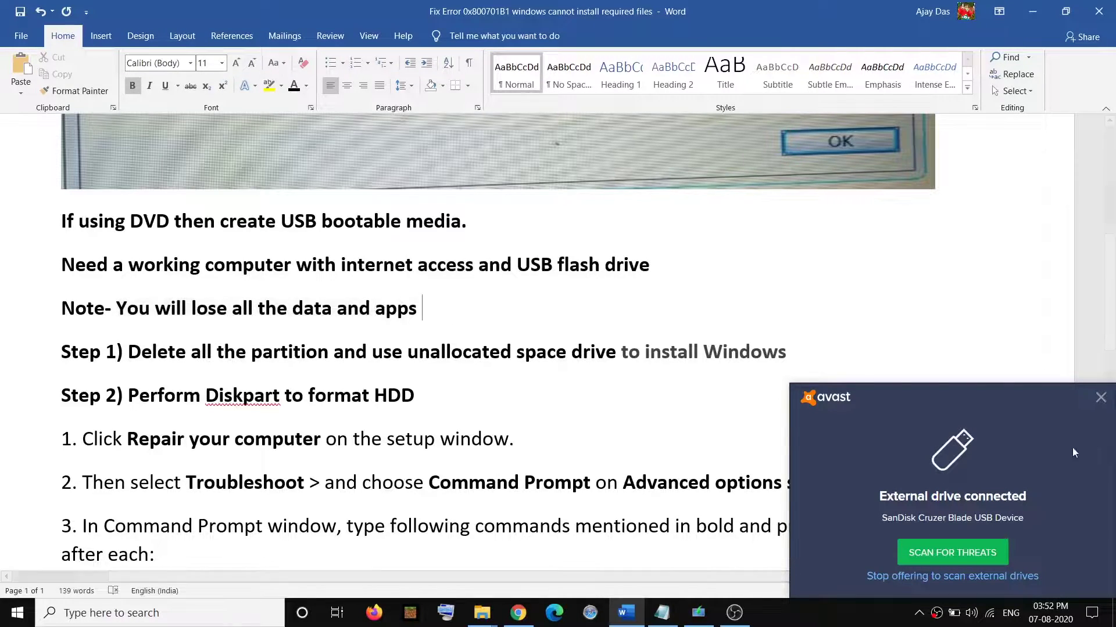
- Dismiss the Avast external drive notification and review Step 1 on deleting all partitions and using unallocated space
left_click(1101, 397)
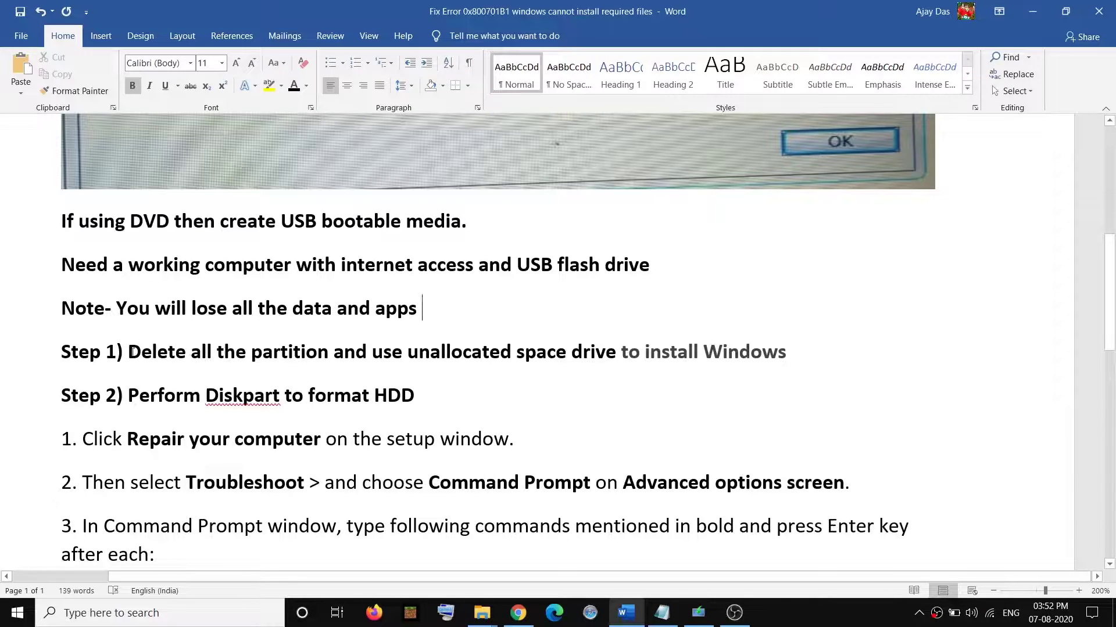
left_click_drag(129, 351, 767, 366)
left_click(282, 352)
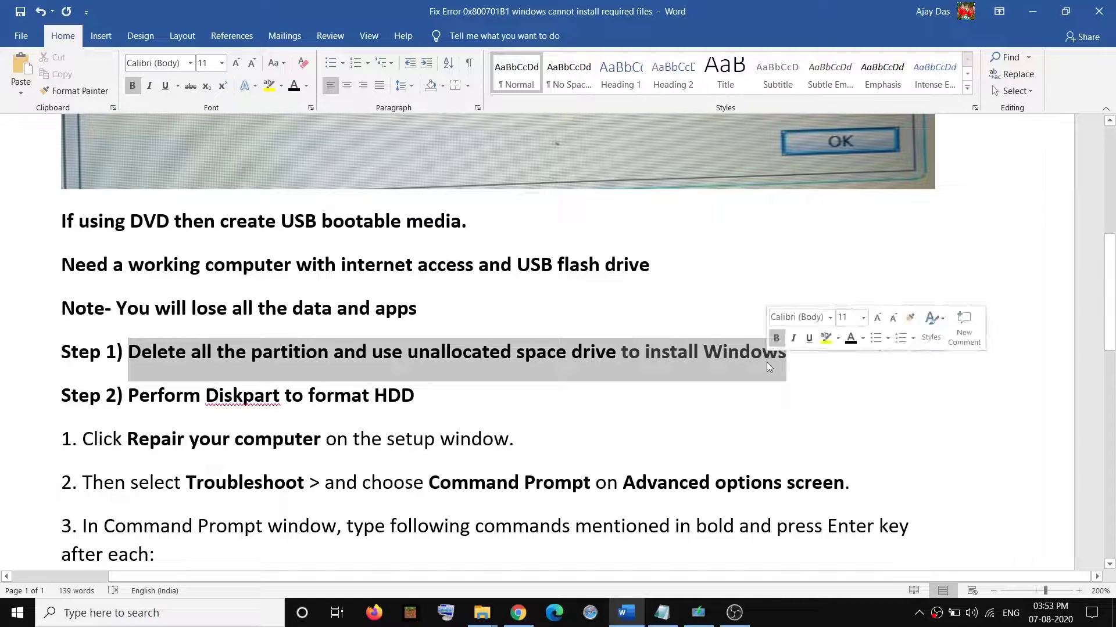
- Switch to the Windows 10 installation article in Chrome and read the Dell restart instruction with the F12 key
left_click(517, 613)
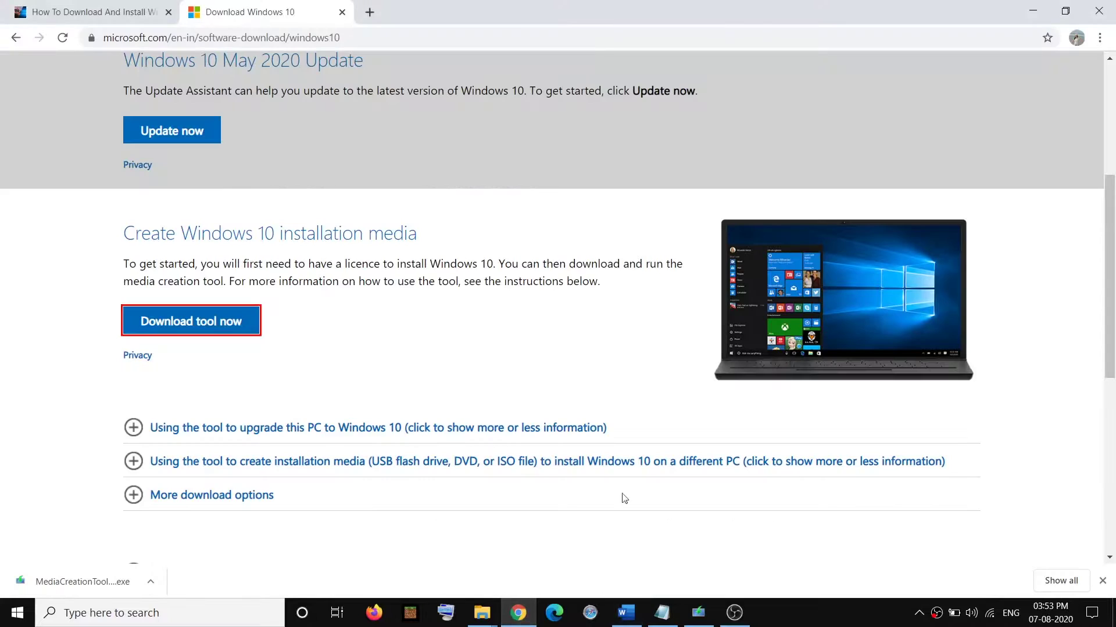
left_click(102, 17)
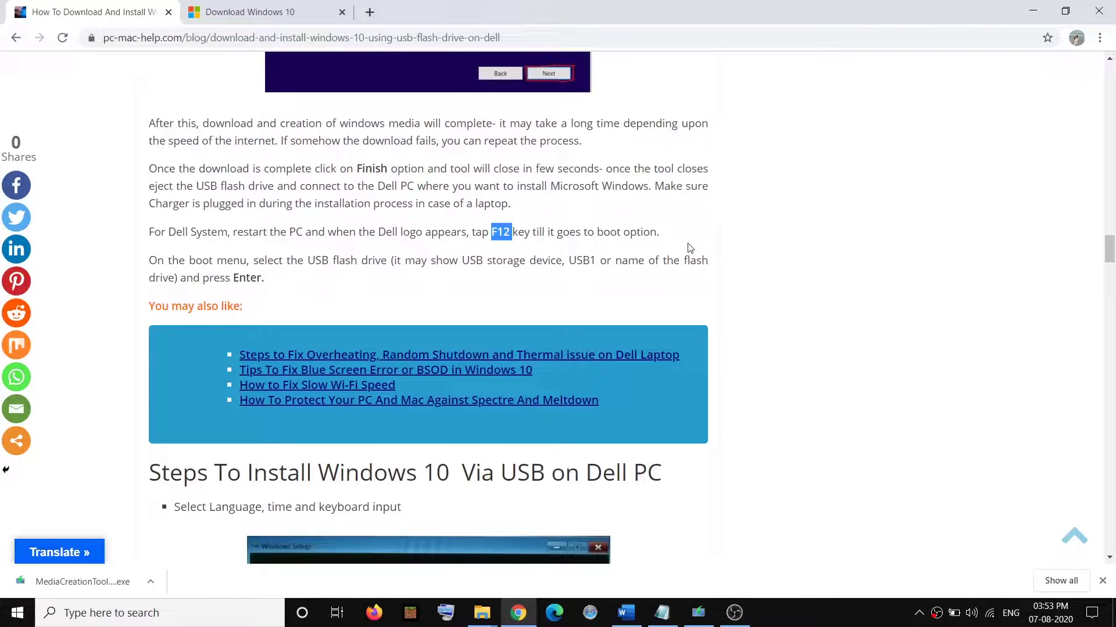
left_click(364, 232)
left_click_drag(176, 231, 280, 232)
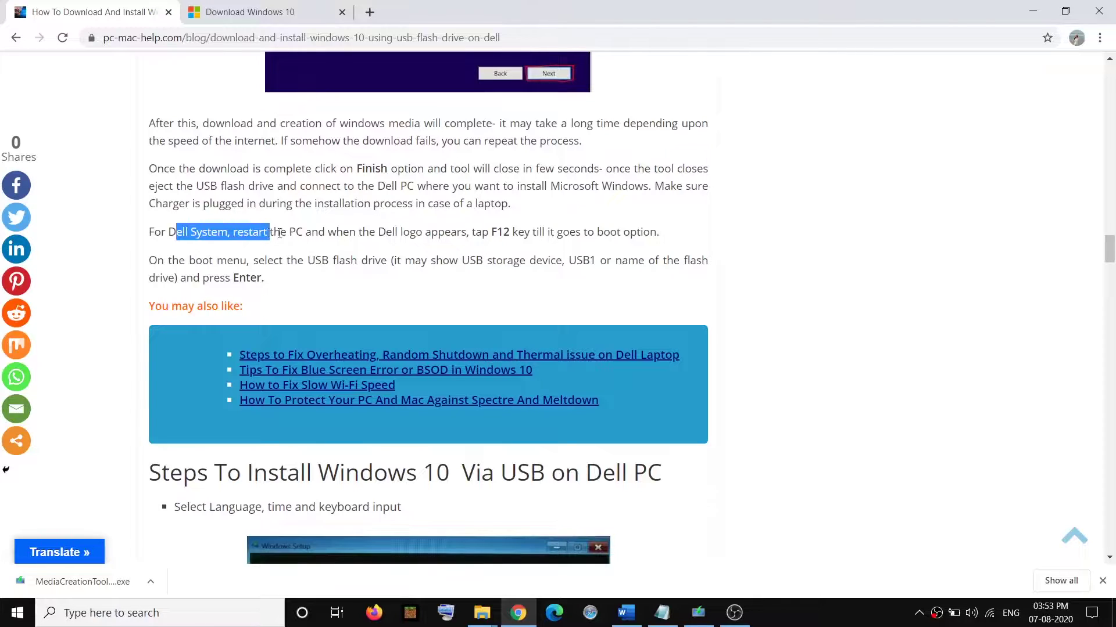
left_click_drag(491, 232, 510, 234)
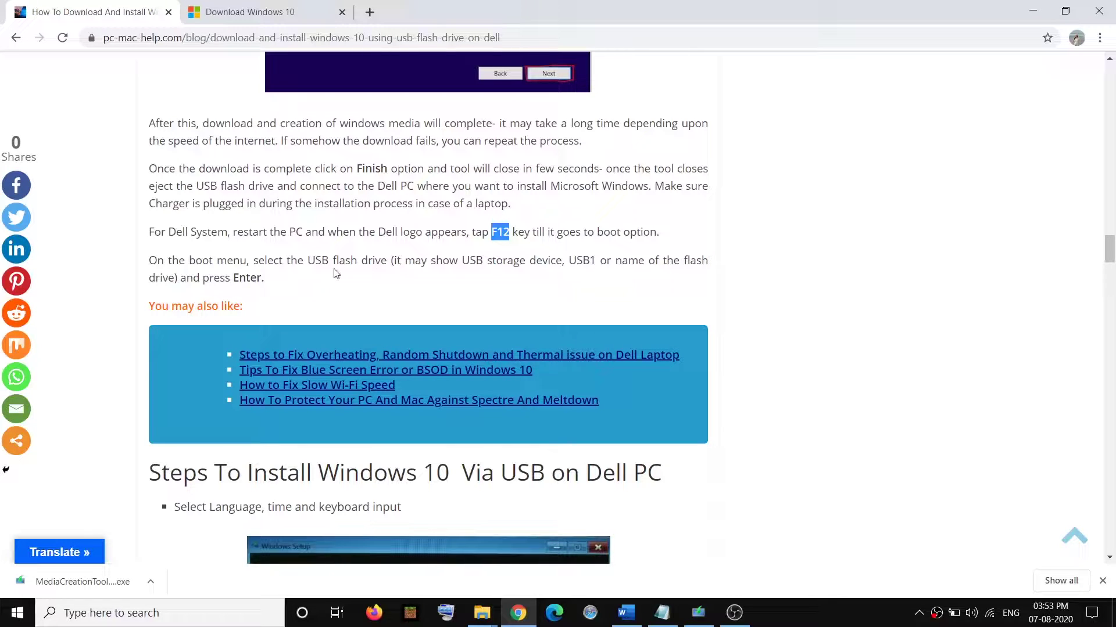
- Read the article's boot menu instruction on how the USB flash drive may be named and selected
double_click(585, 261)
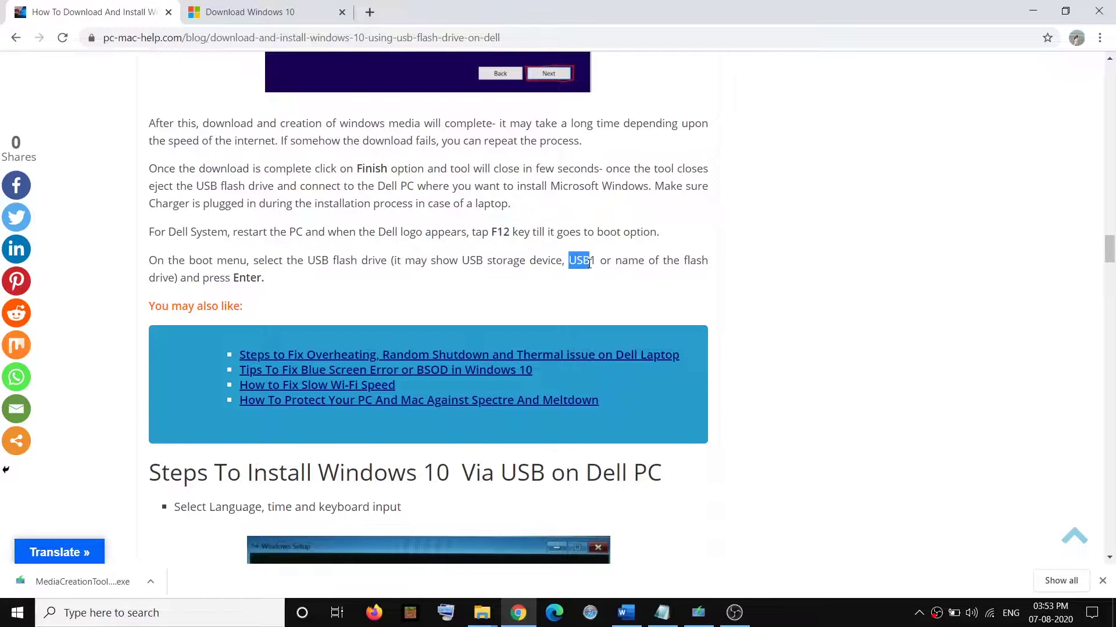
left_click_drag(470, 261, 547, 261)
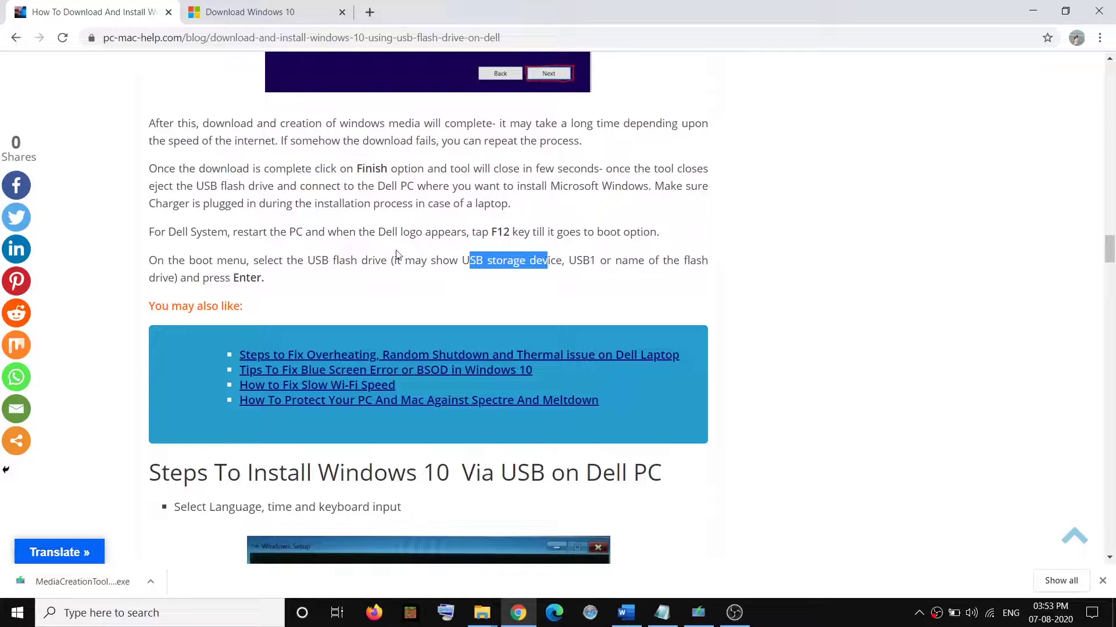
left_click_drag(462, 260, 540, 257)
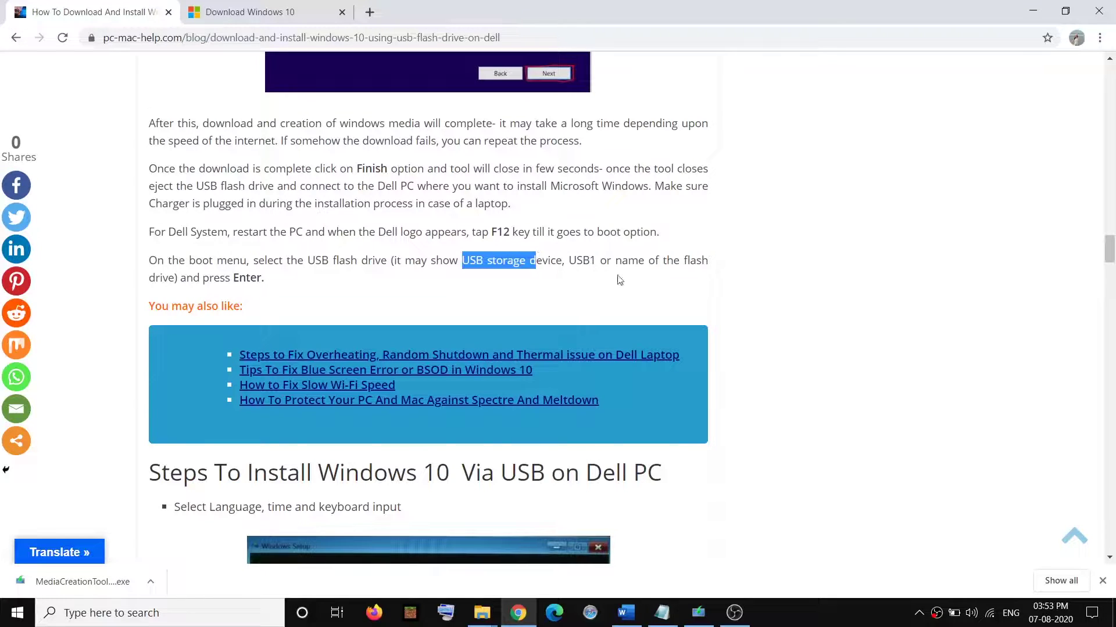
left_click(492, 260)
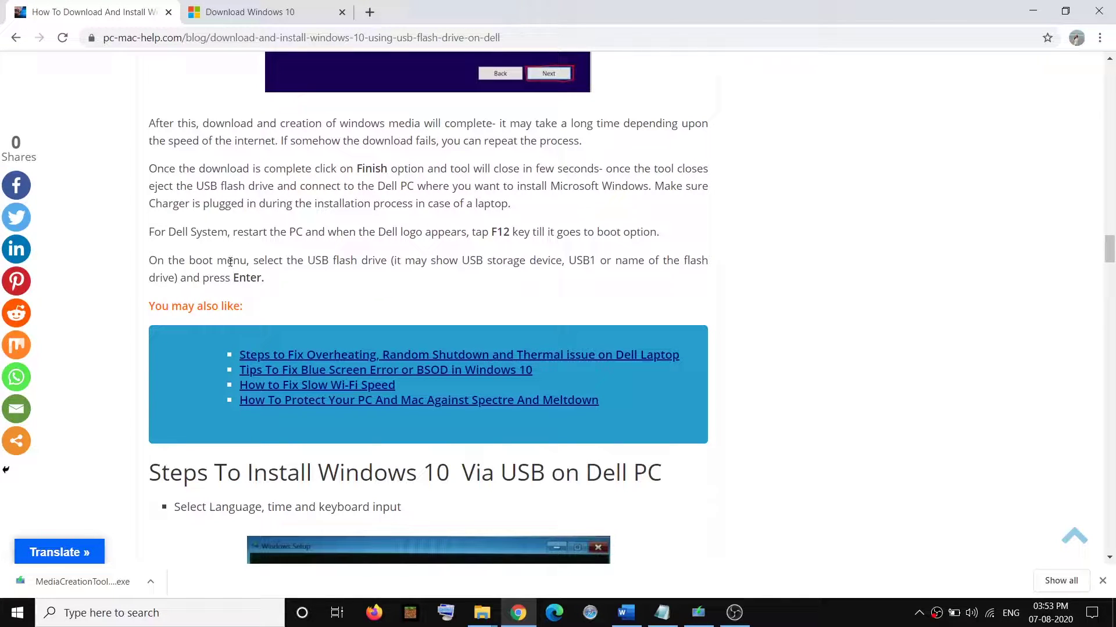
left_click_drag(231, 262, 465, 266)
- Reread the F12 restart instruction for Dell systems and the boot menu line below it
left_click_drag(166, 232, 238, 233)
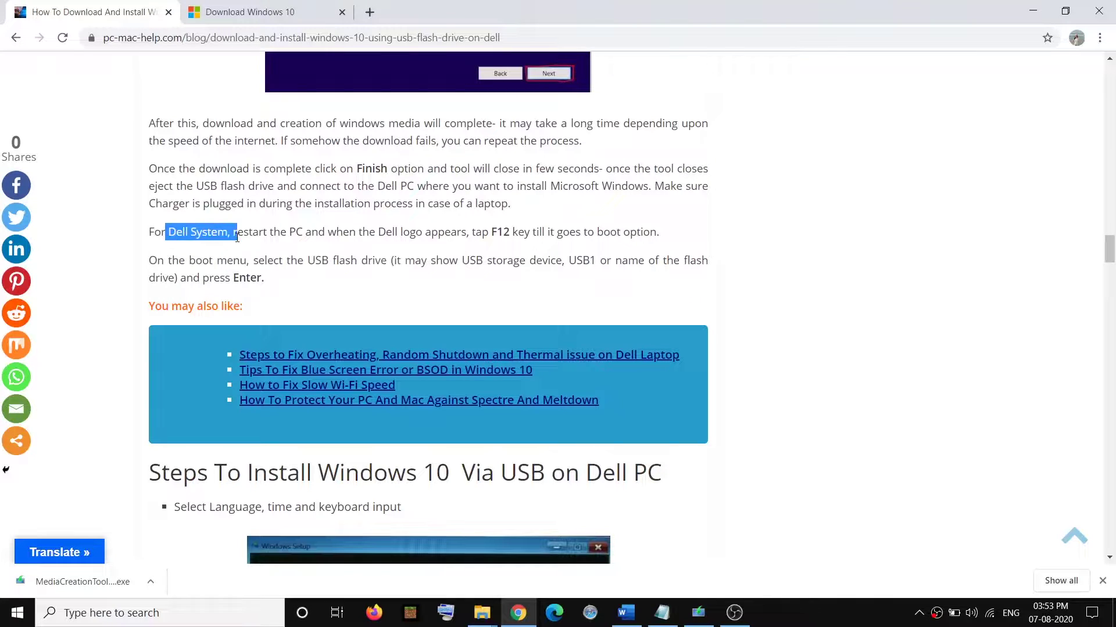
left_click_drag(491, 233, 510, 234)
left_click(523, 234)
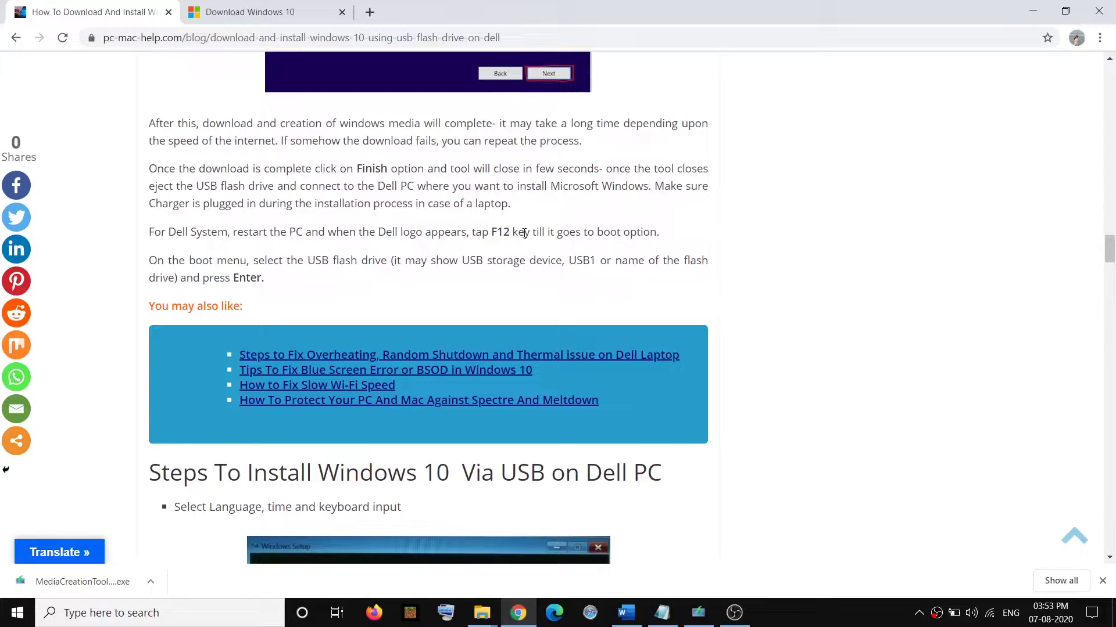
left_click_drag(176, 233, 350, 233)
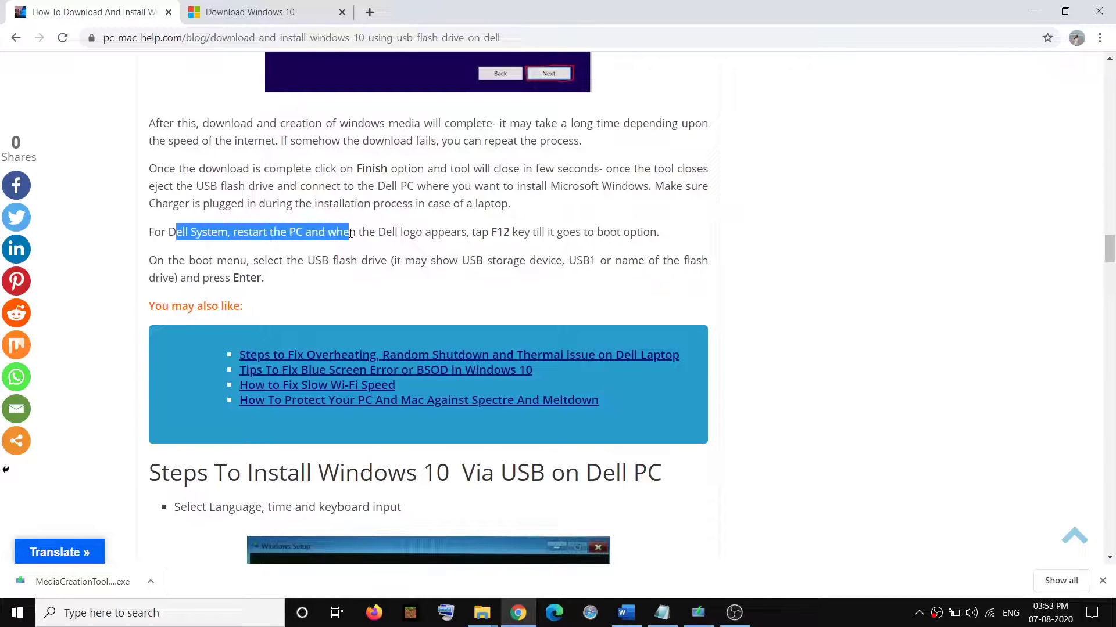
left_click_drag(213, 261, 318, 262)
- Review the article's Windows Setup steps for language, Install Now, license terms and Custom Install
scroll(506, 298, "down", 6)
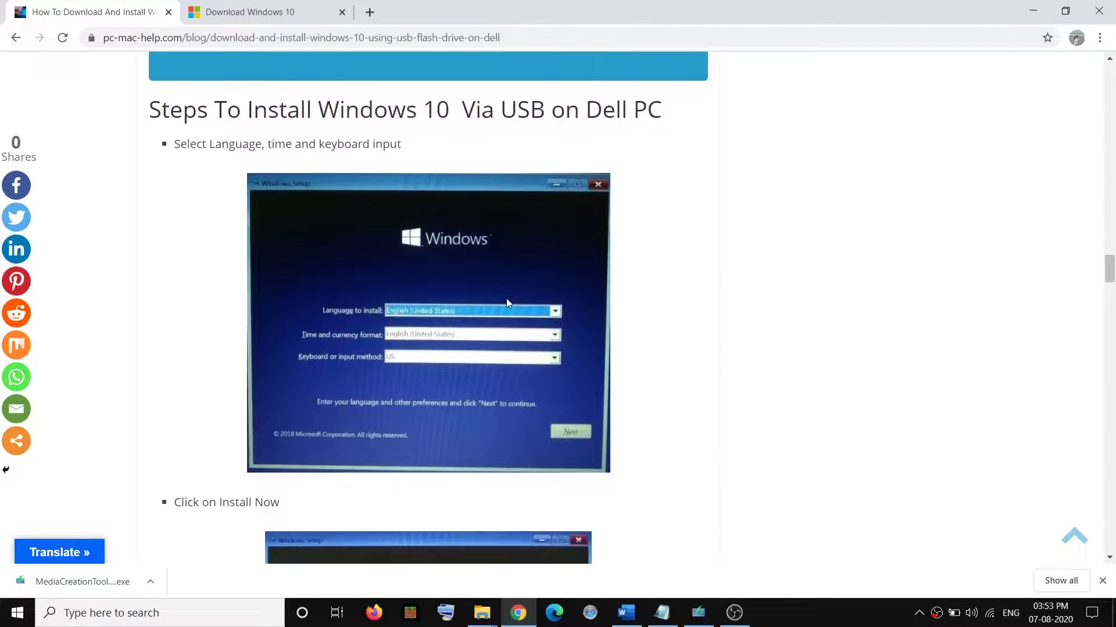
scroll(507, 298, "up", 1)
scroll(507, 302, "down", 1)
scroll(480, 373, "down", 7)
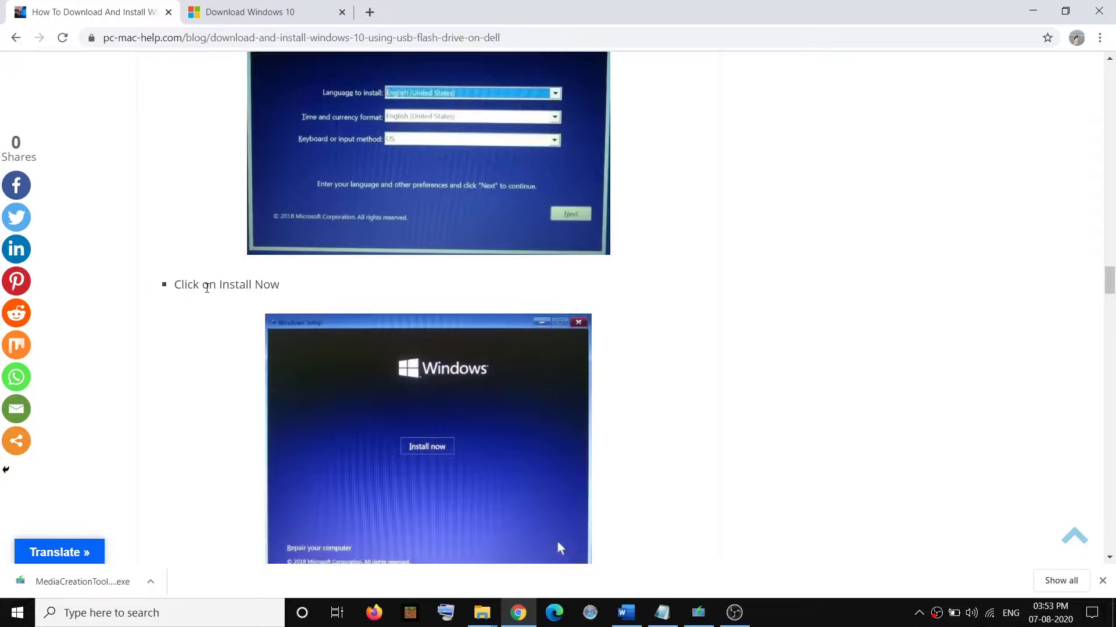
left_click_drag(209, 284, 296, 291)
scroll(390, 312, "down", 3)
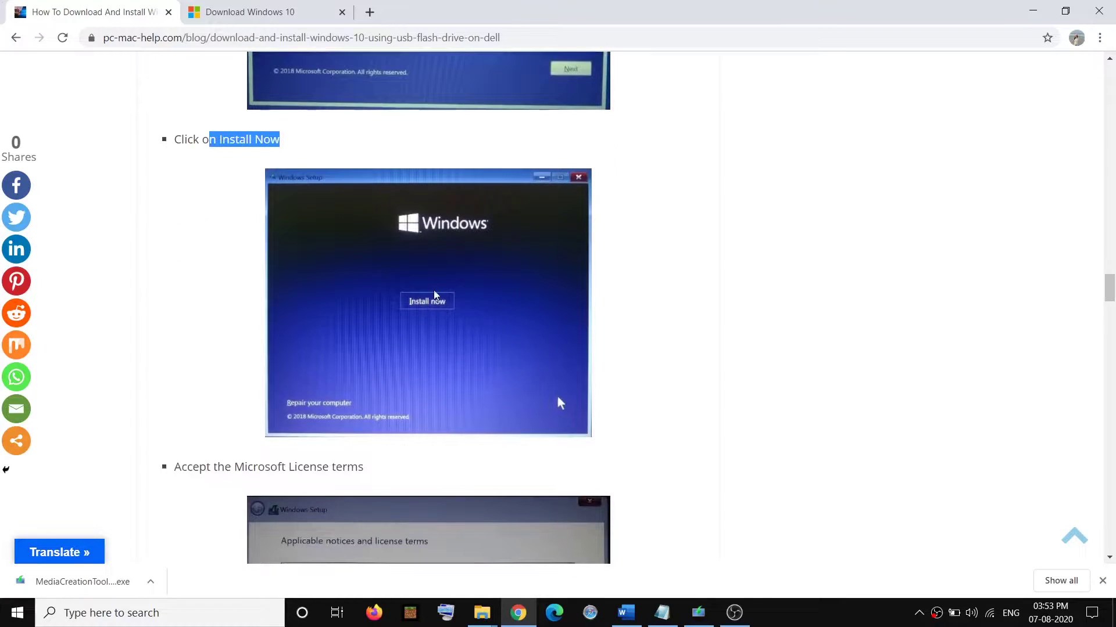
scroll(471, 300, "down", 6)
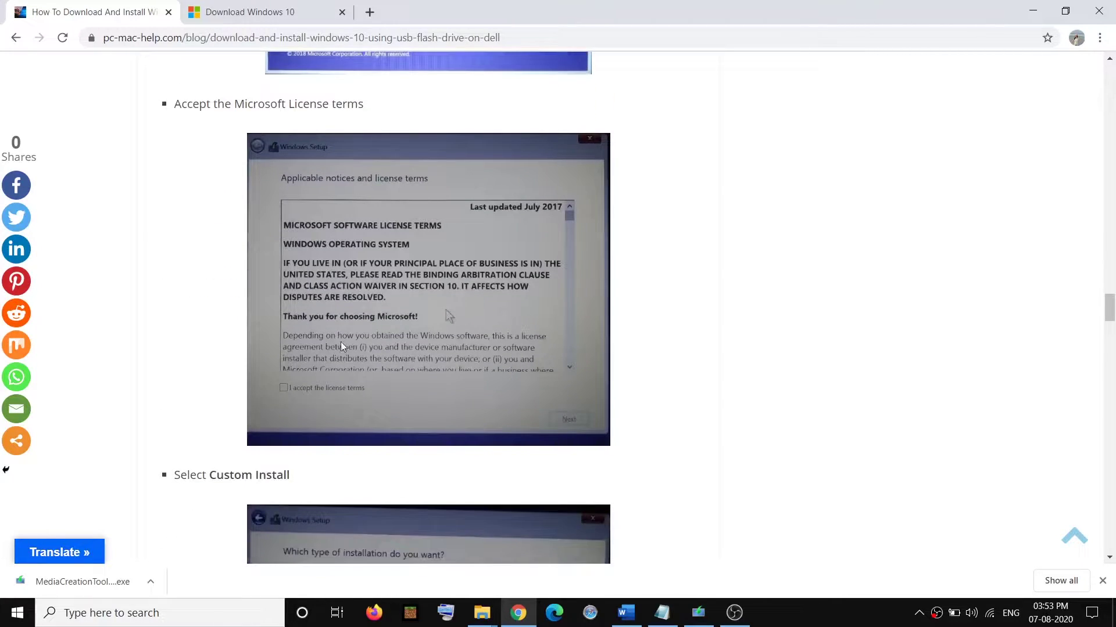
scroll(431, 353, "down", 6)
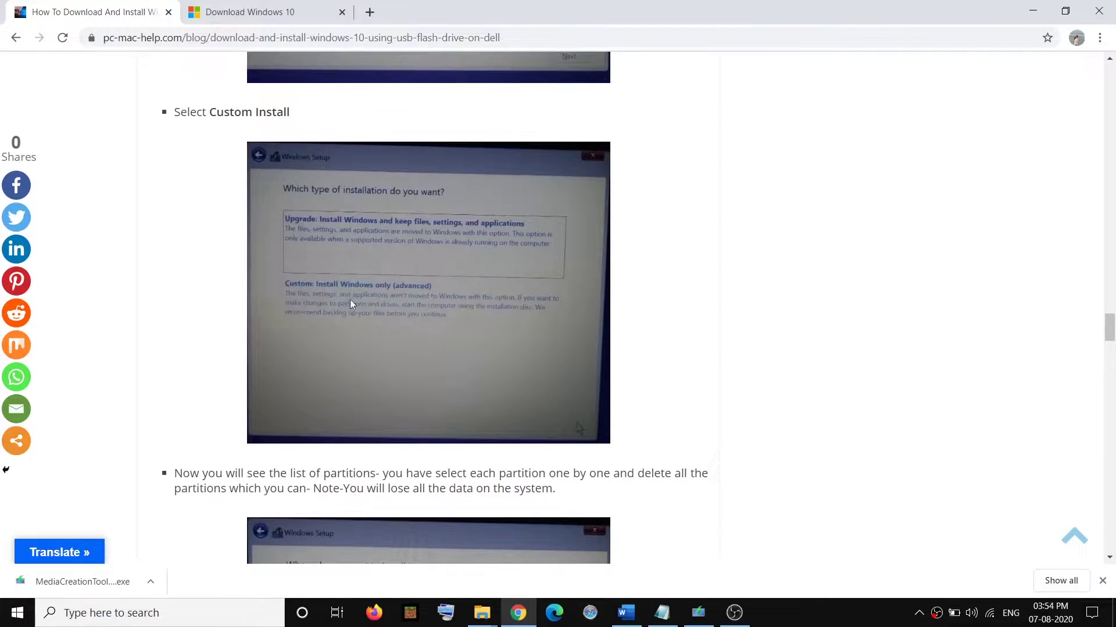
- Enlarge the article page and examine the steps for deleting partitions and selecting Drive 0 Unallocated Space
scroll(396, 308, "down", 6)
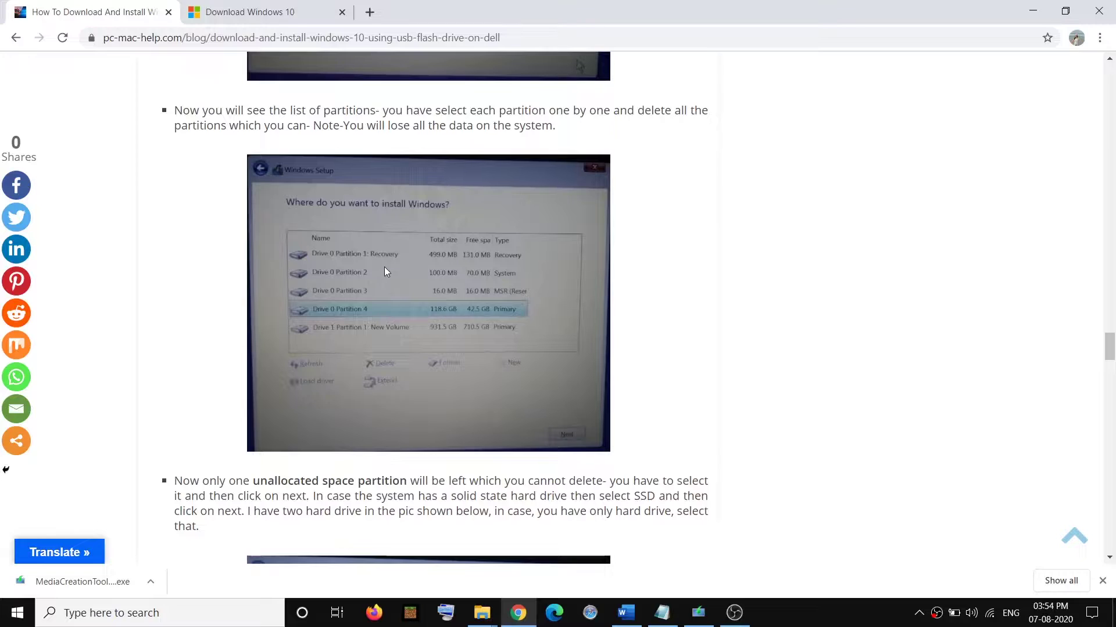
key("ctrl+plus")
key("ctrl+plus")
scroll(425, 259, "down", 1)
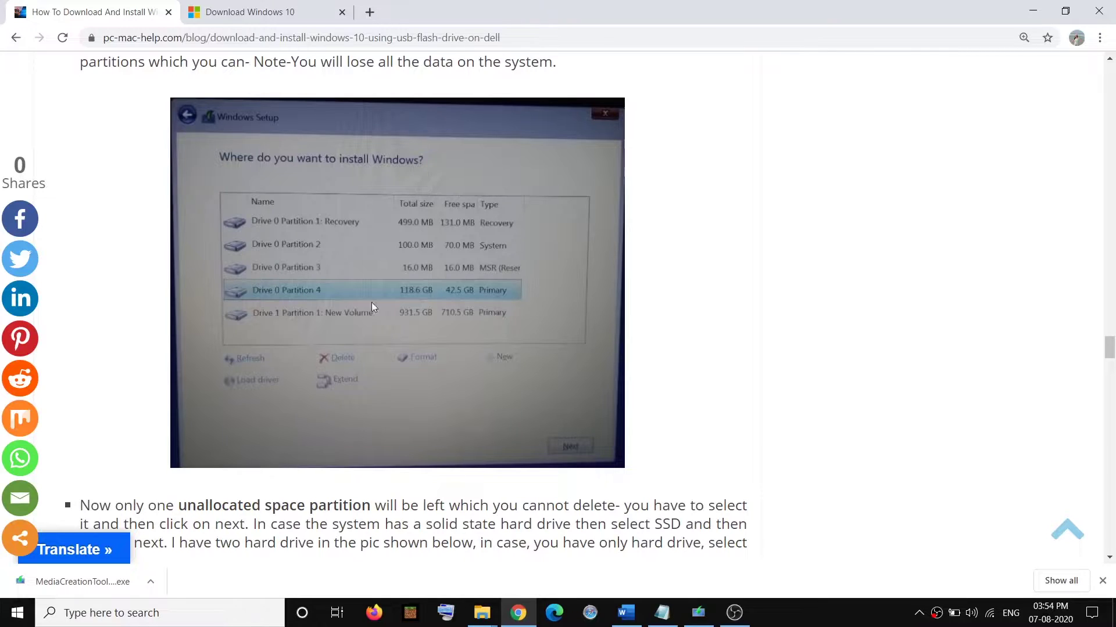
scroll(371, 302, "down", 7)
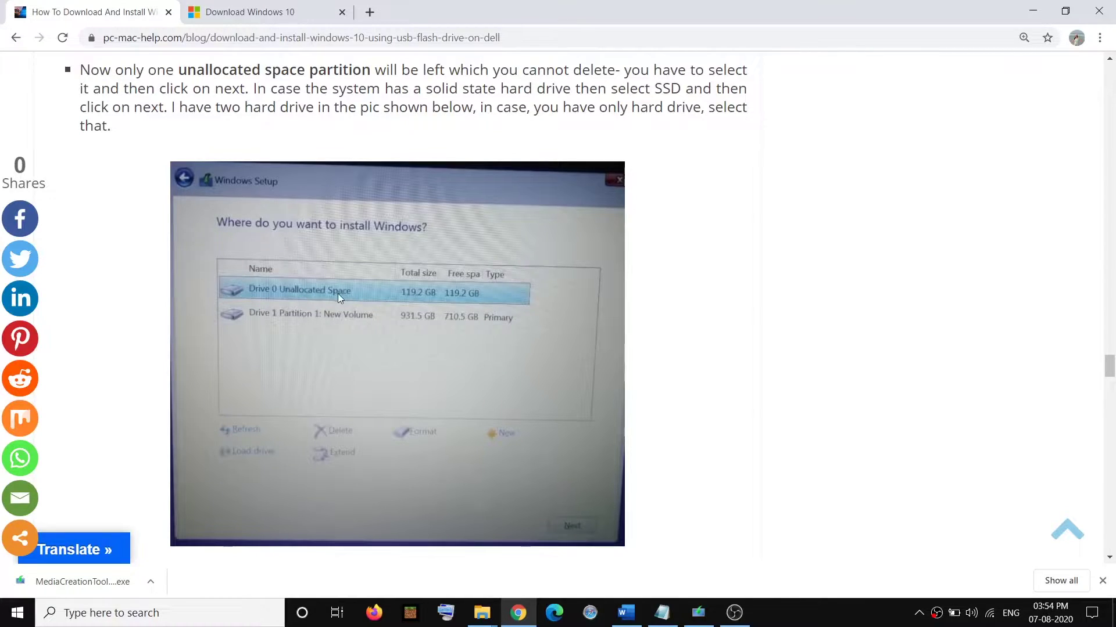
scroll(399, 293, "down", 3)
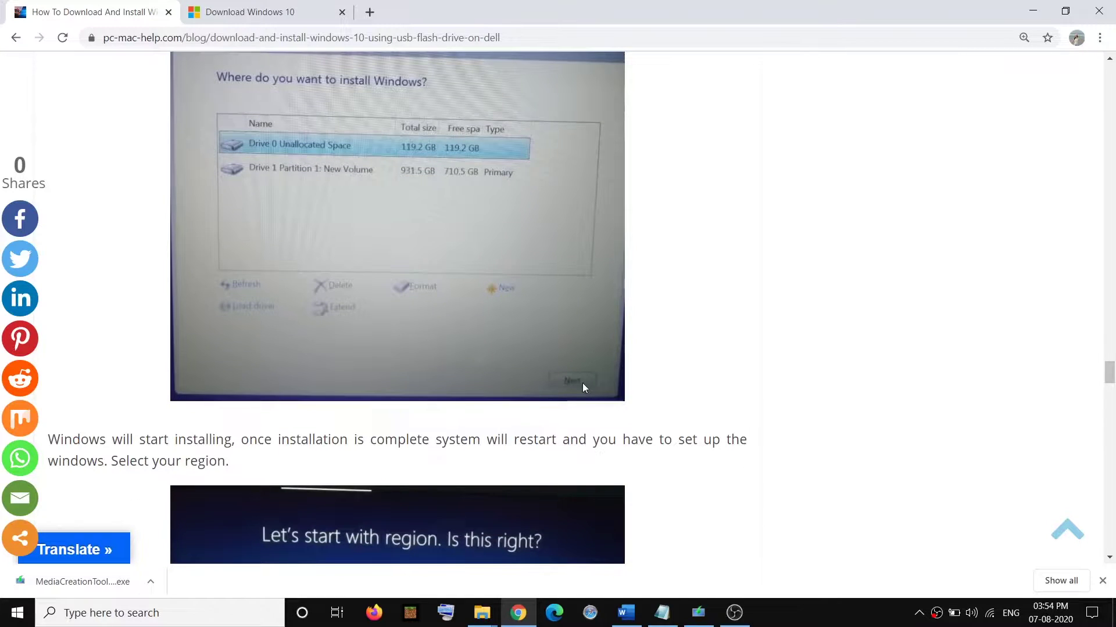
- Review the article's post-installation steps for choosing the region, the US keyboard layout and no second layout
scroll(582, 383, "down", 6)
scroll(583, 382, "up", 3)
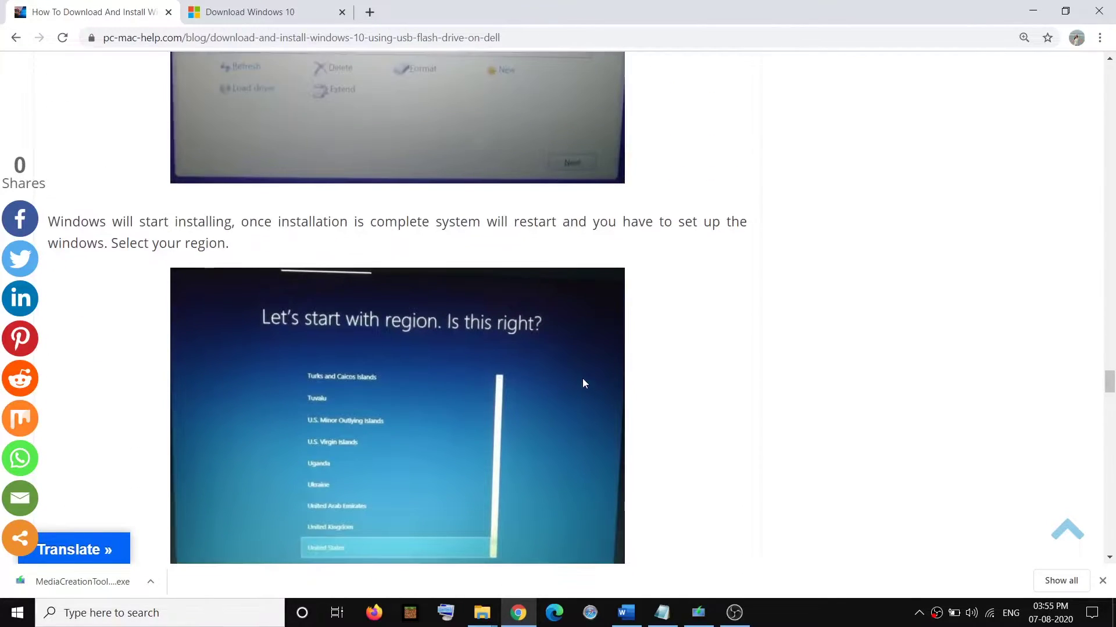
scroll(582, 379, "down", 1)
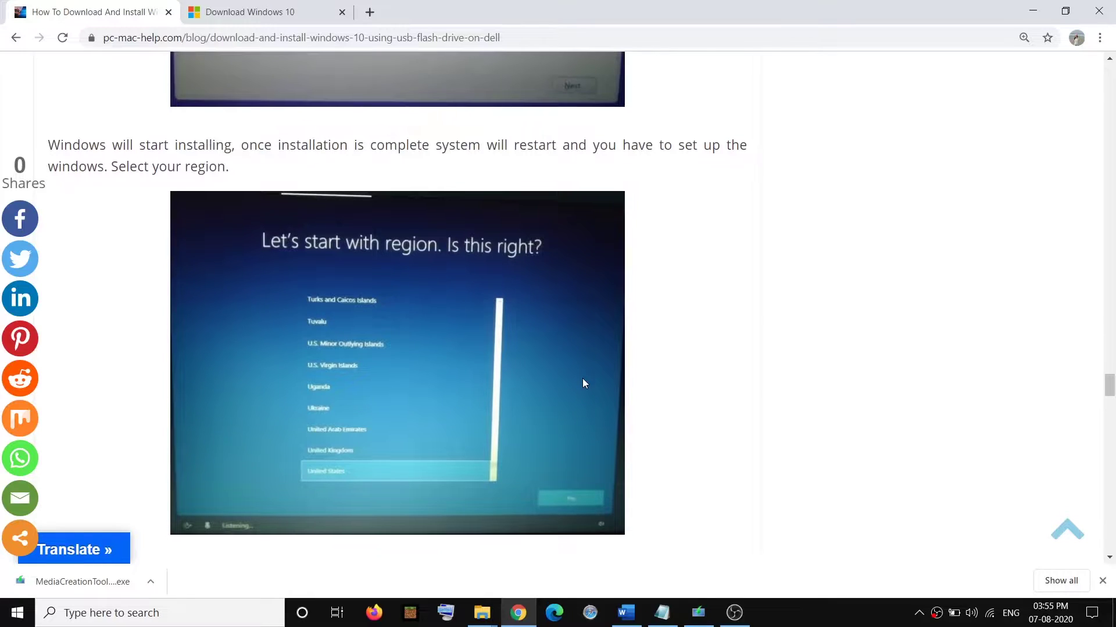
scroll(583, 382, "down", 1)
scroll(550, 312, "down", 2)
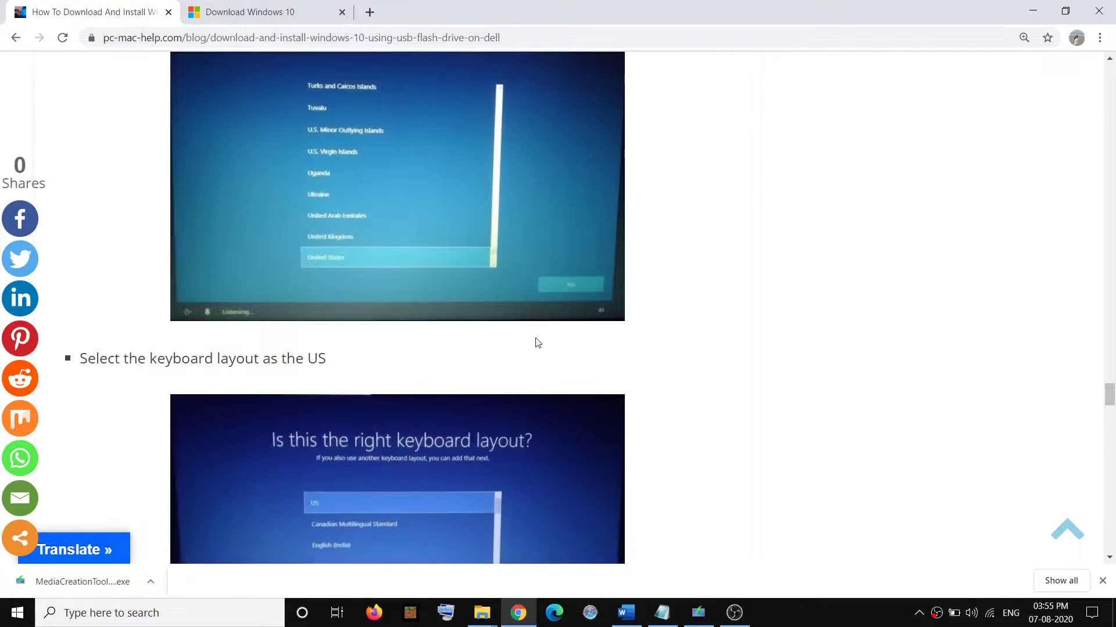
scroll(471, 277, "down", 3)
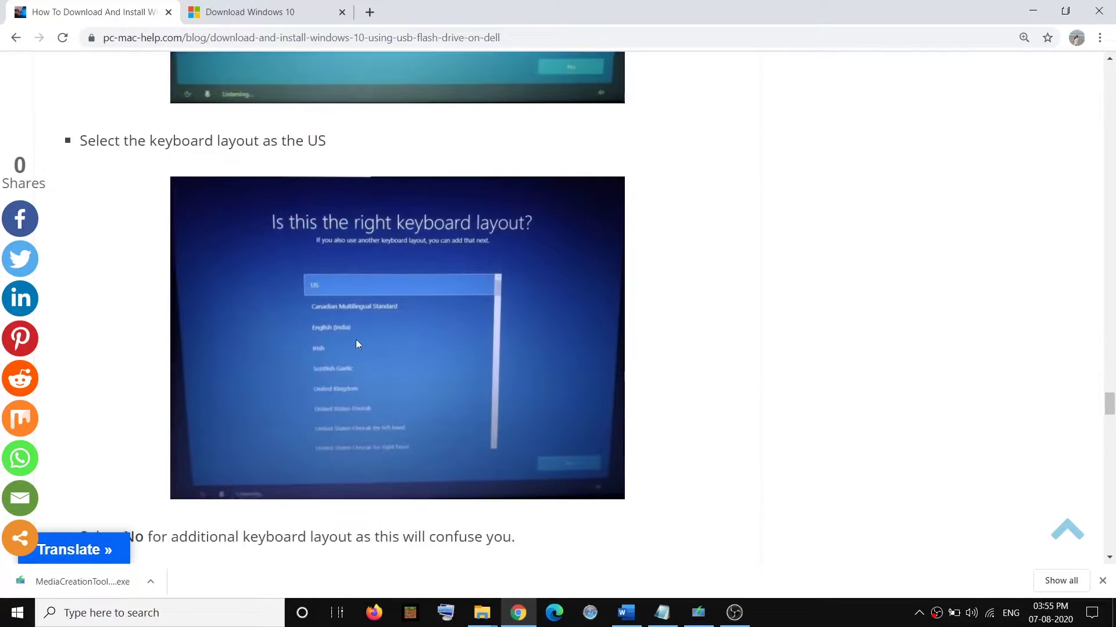
scroll(492, 301, "down", 5)
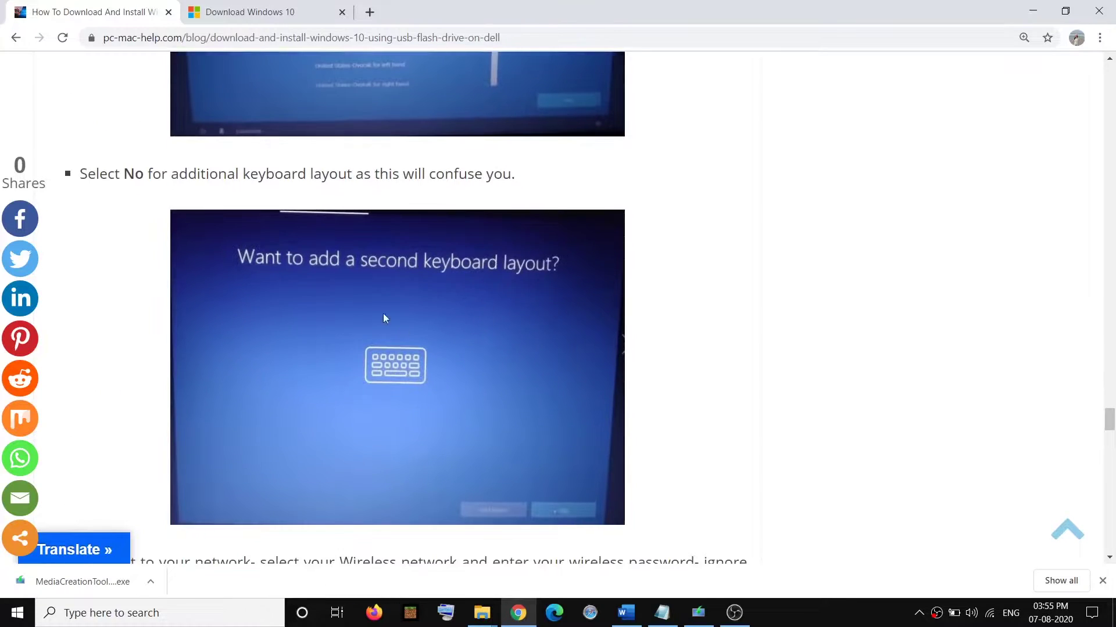
- Review the article's remaining setup steps for network connection, Microsoft or offline account, OneDrive, Cortana and privacy settings
scroll(482, 393, "down", 7)
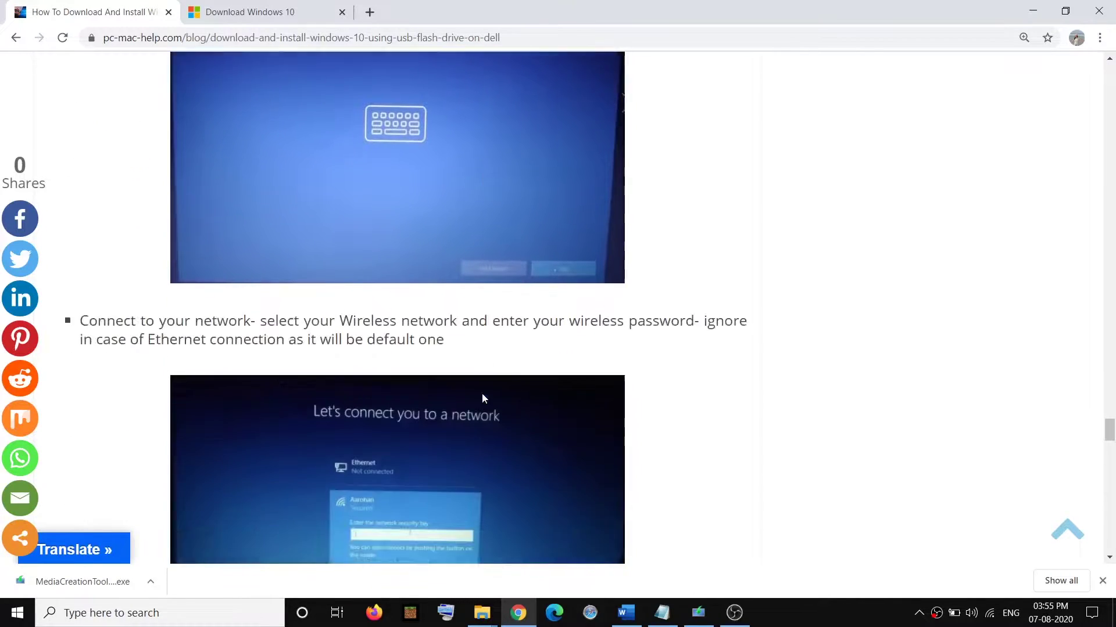
scroll(498, 357, "down", 6)
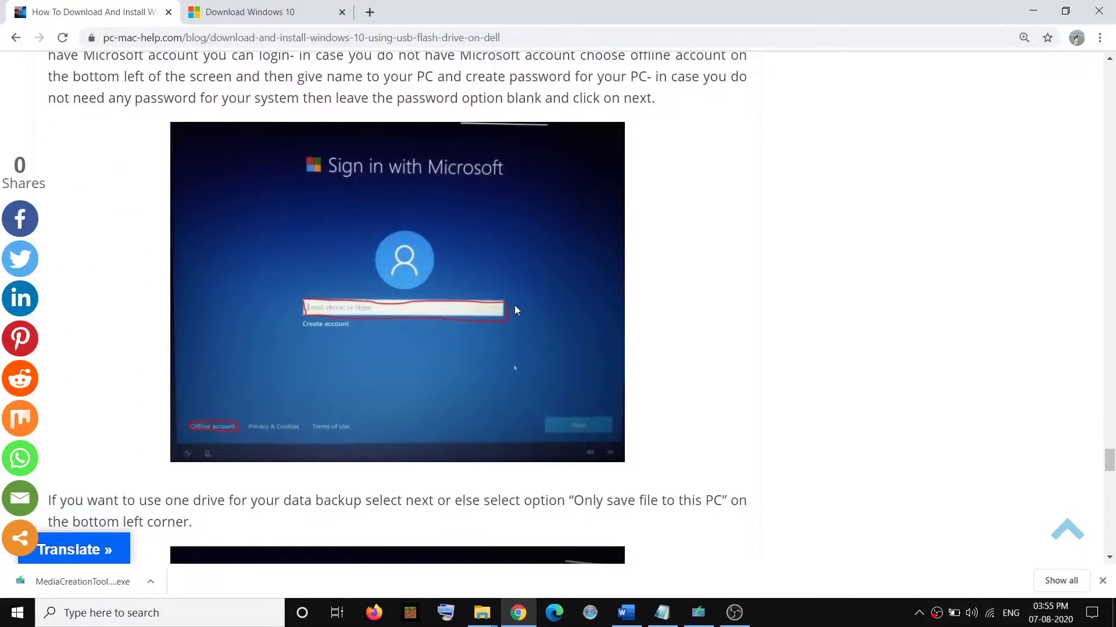
scroll(514, 305, "down", 2)
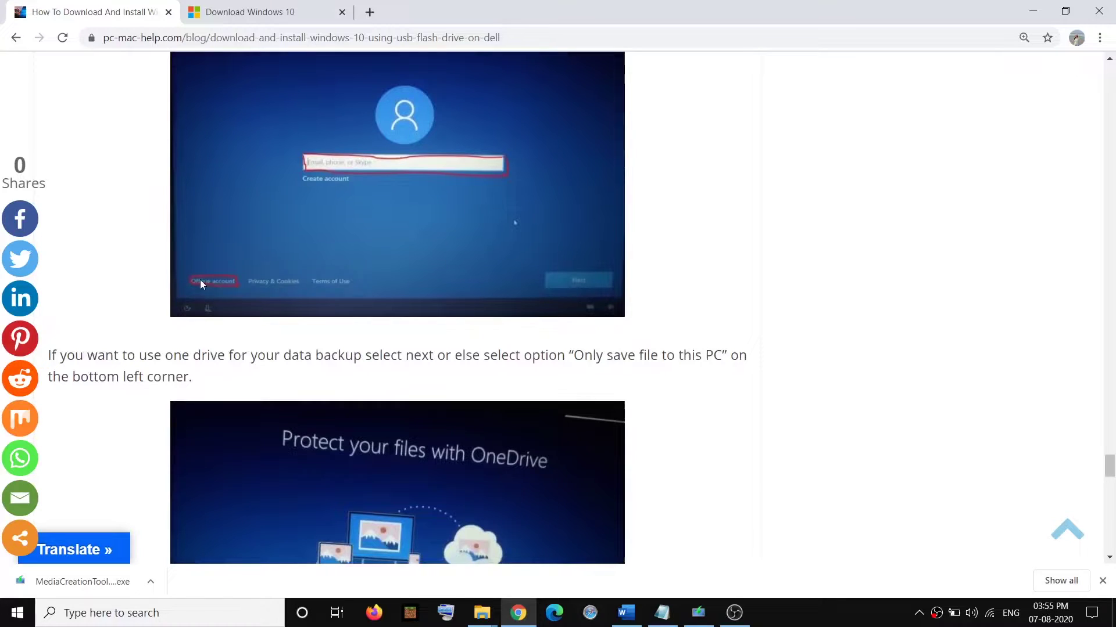
scroll(439, 281, "down", 4)
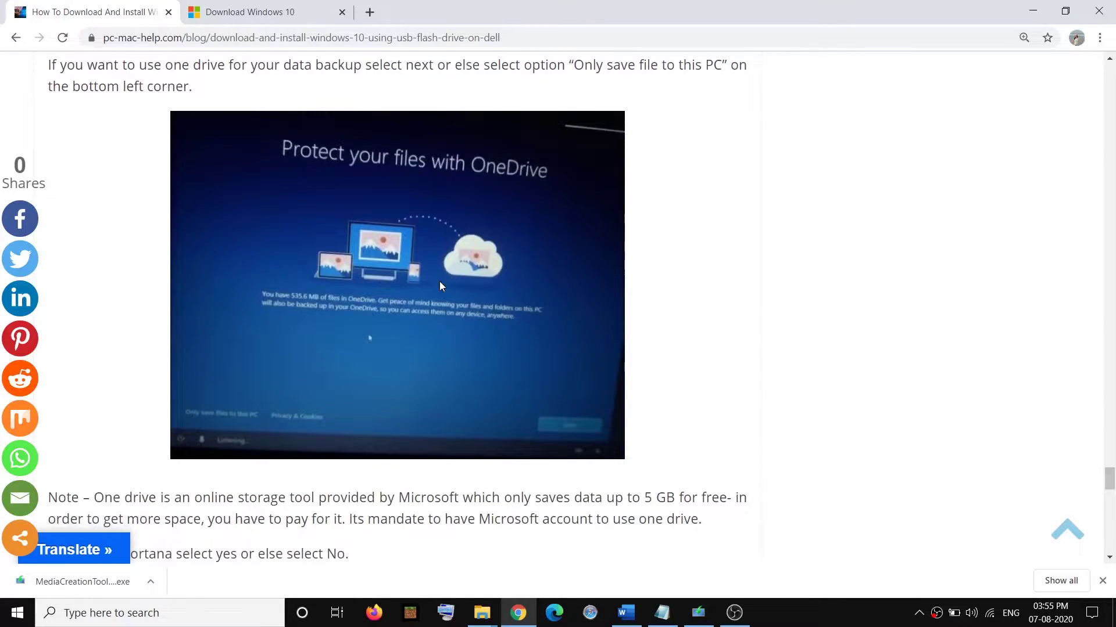
scroll(440, 281, "down", 12)
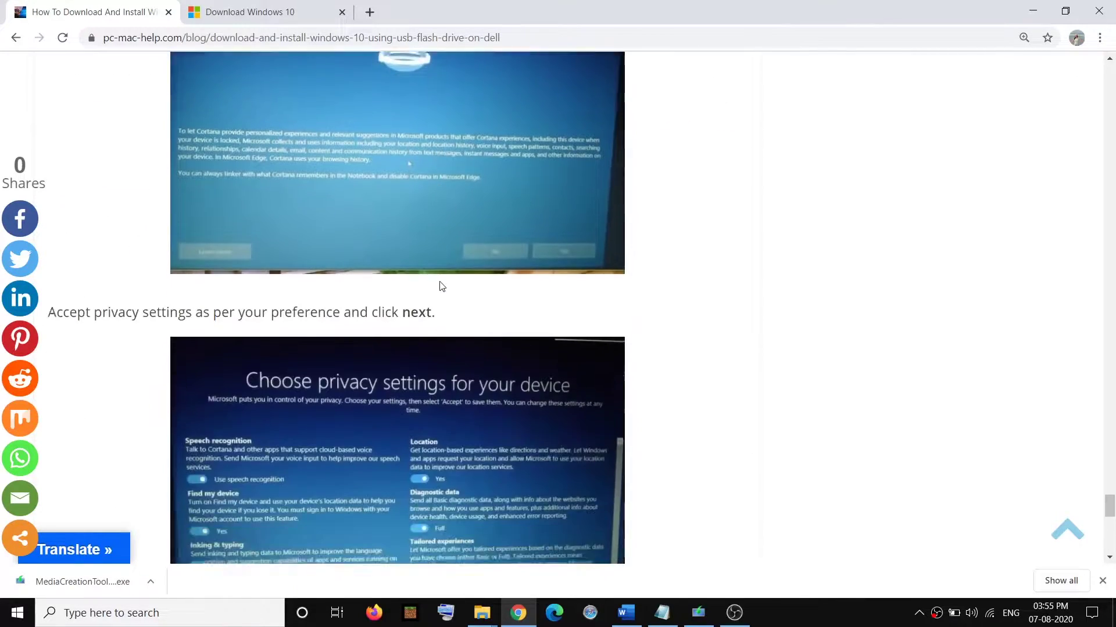
scroll(439, 281, "down", 4)
- Return to the article's Windows Setup image with Drive 0 Unallocated Space selected as the install location
scroll(439, 282, "up", 12)
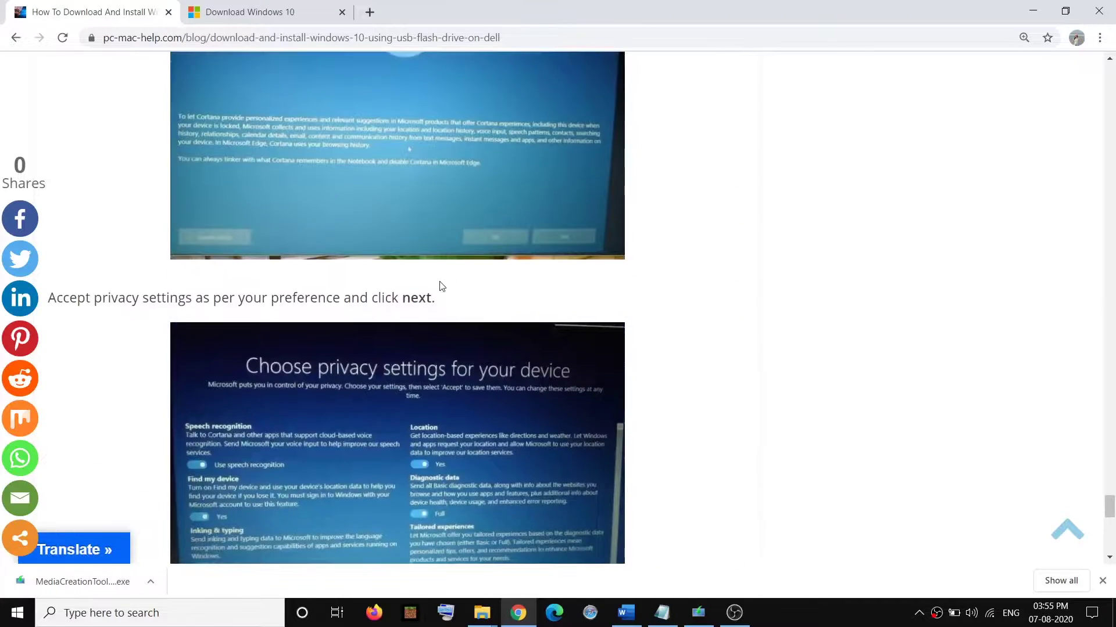
scroll(448, 305, "up", 20)
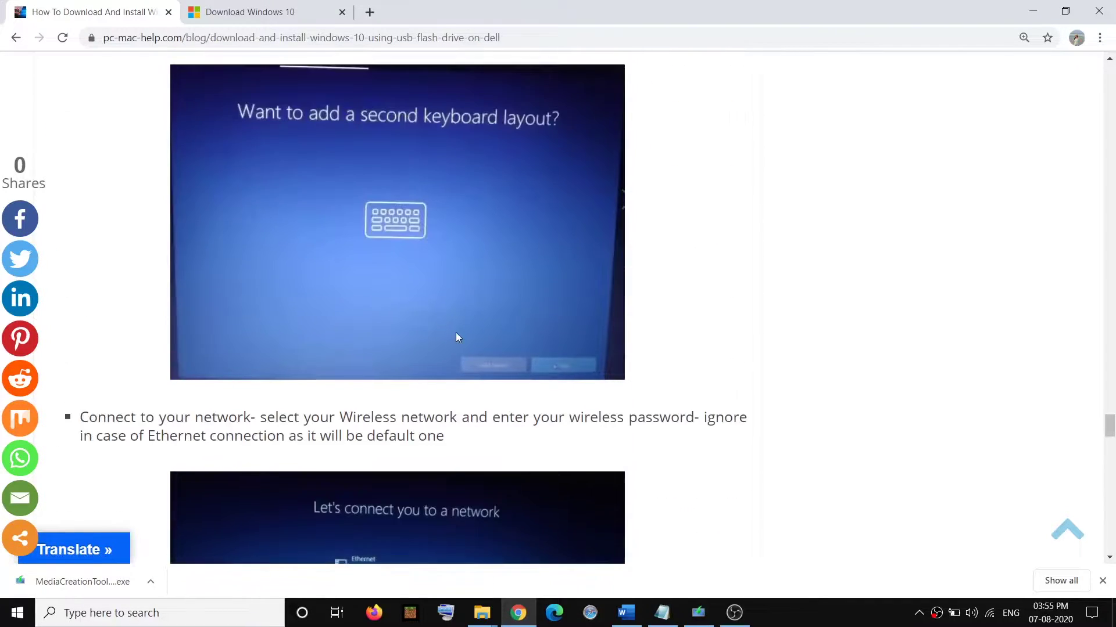
scroll(459, 333, "up", 7)
scroll(560, 486, "up", 15)
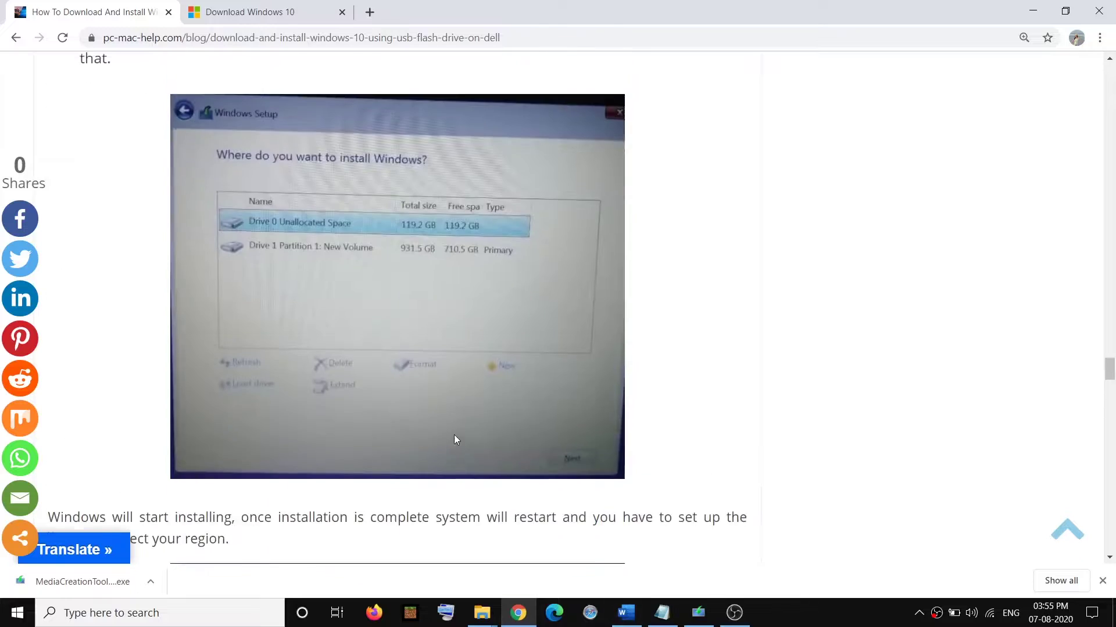
- Switch to the Word notes and reread Step 1 on deleting all partitions, highlighting "unallocated space", and the error description above
left_click(626, 613)
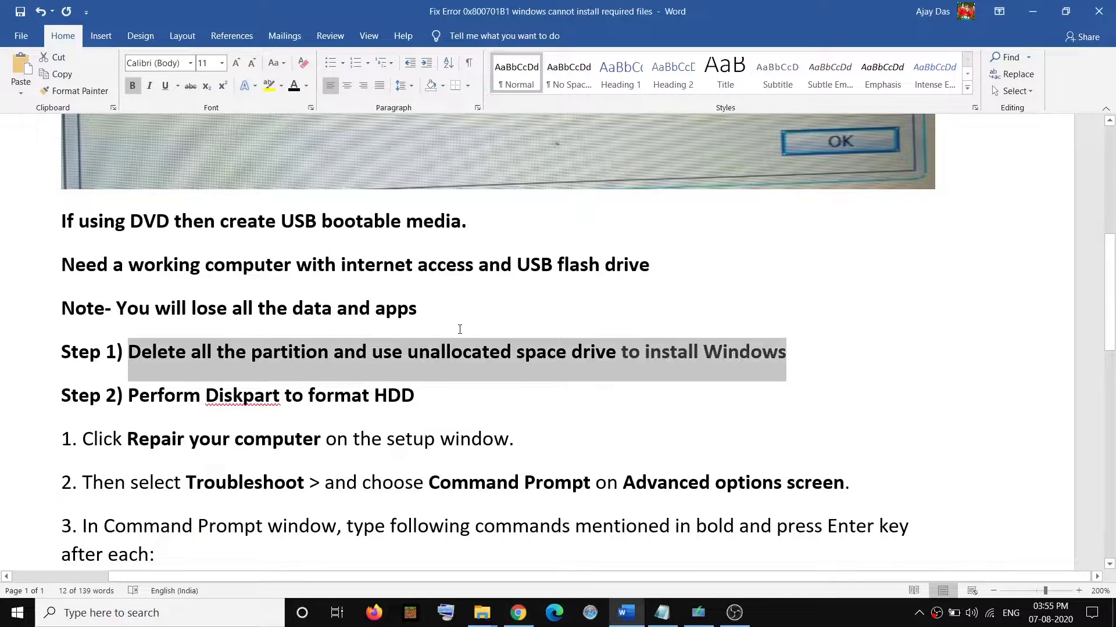
left_click(441, 325)
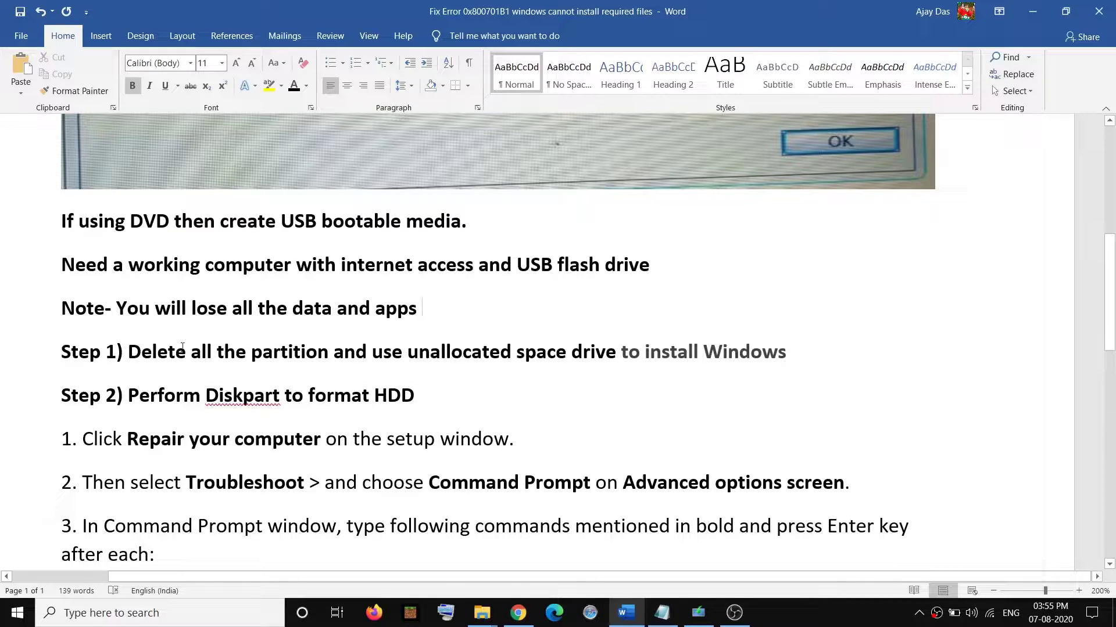
left_click_drag(129, 352, 331, 354)
left_click_drag(418, 360, 535, 356)
scroll(547, 349, "up", 4)
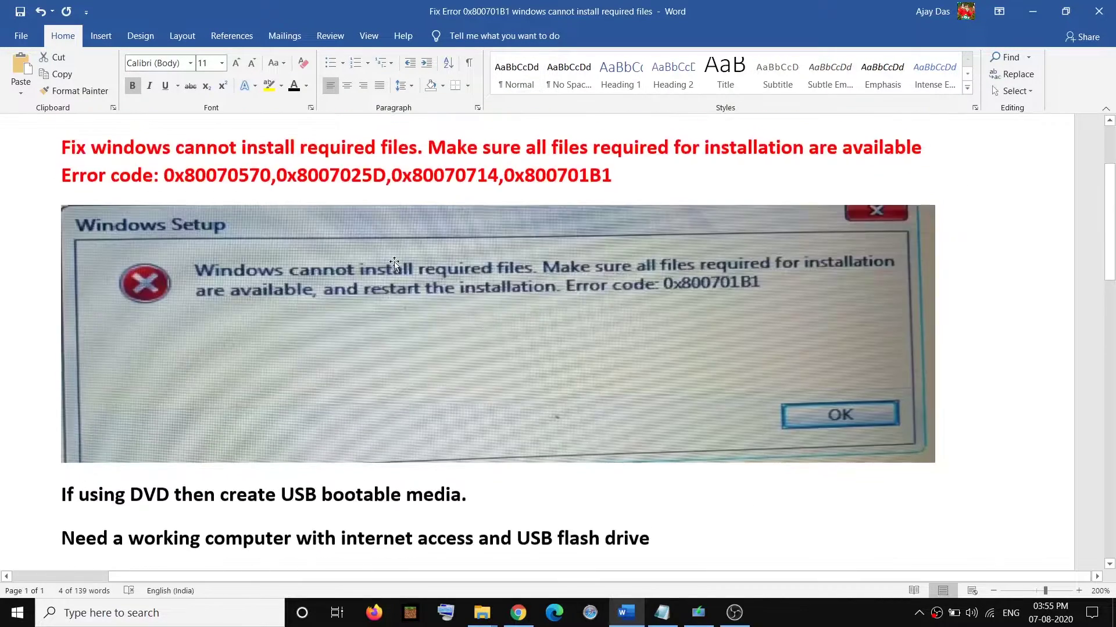
- Highlight the Step 2 heading "Perform Diskpart to format HDD" in the notes while reading it, then clear the selection
scroll(555, 337, "down", 5)
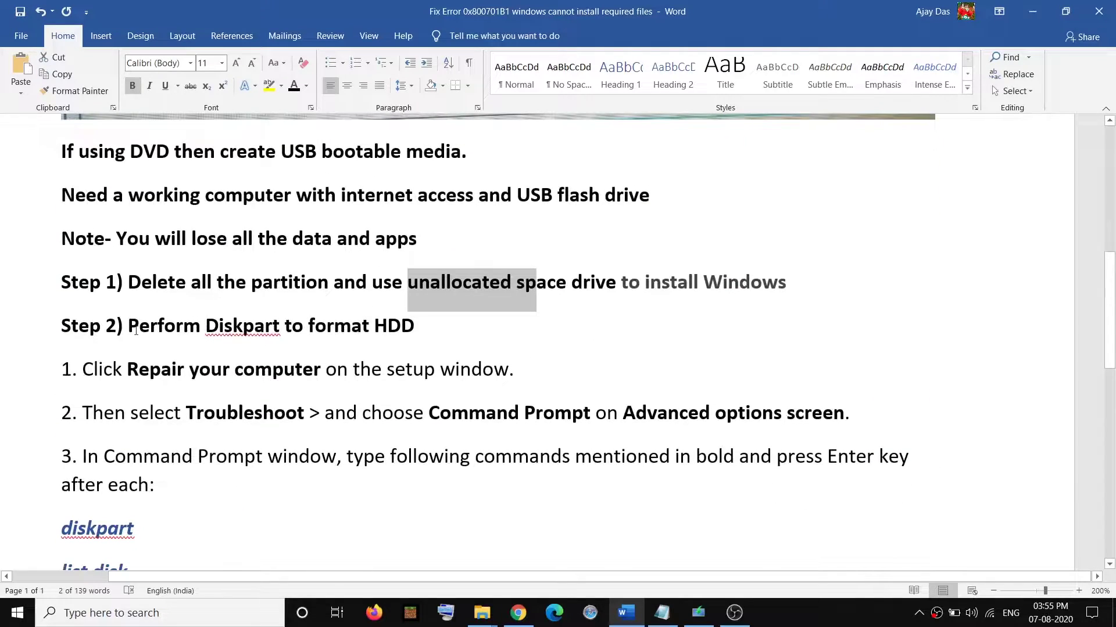
left_click_drag(128, 327, 401, 326)
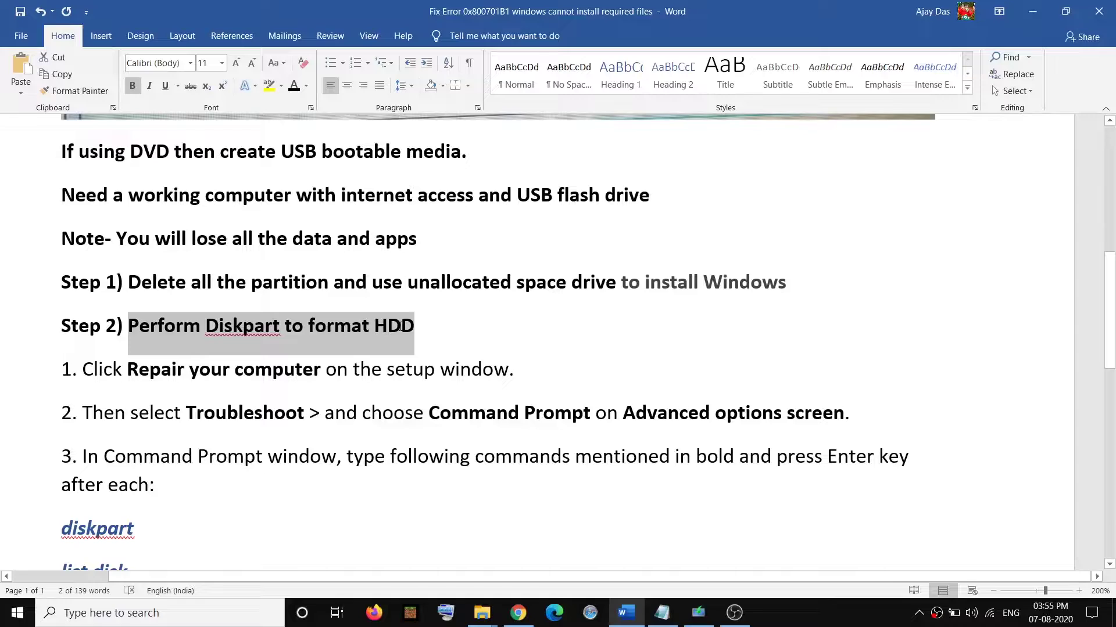
left_click(429, 328)
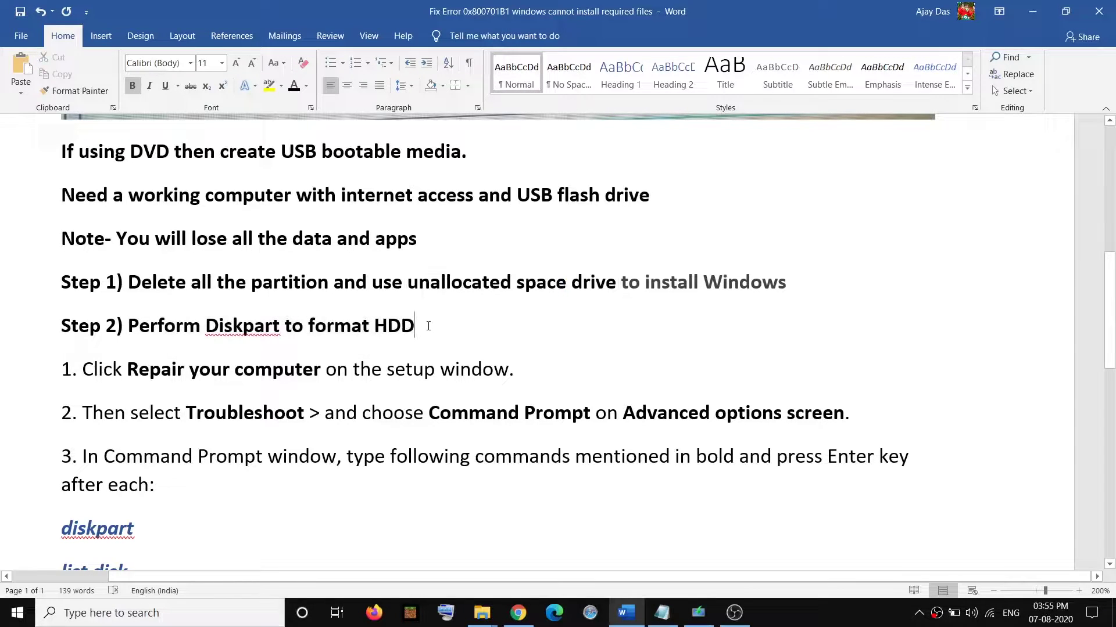